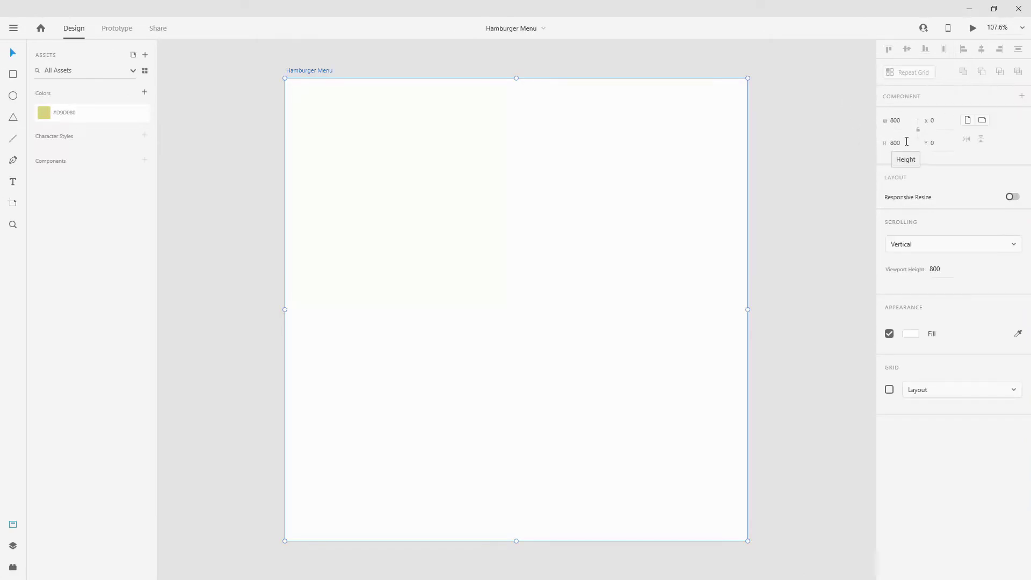
Step: Draw a square on the artboard and set its width to 300
{"action": "left_click", "coordinate": [12, 80]}
{"action": "mouse_move", "coordinate": [442, 165]}
{"action": "left_mouse_down"}
{"action": "mouse_move", "coordinate": [605, 363]}
{"action": "mouse_move", "coordinate": [618, 340]}
{"action": "left_mouse_up"}
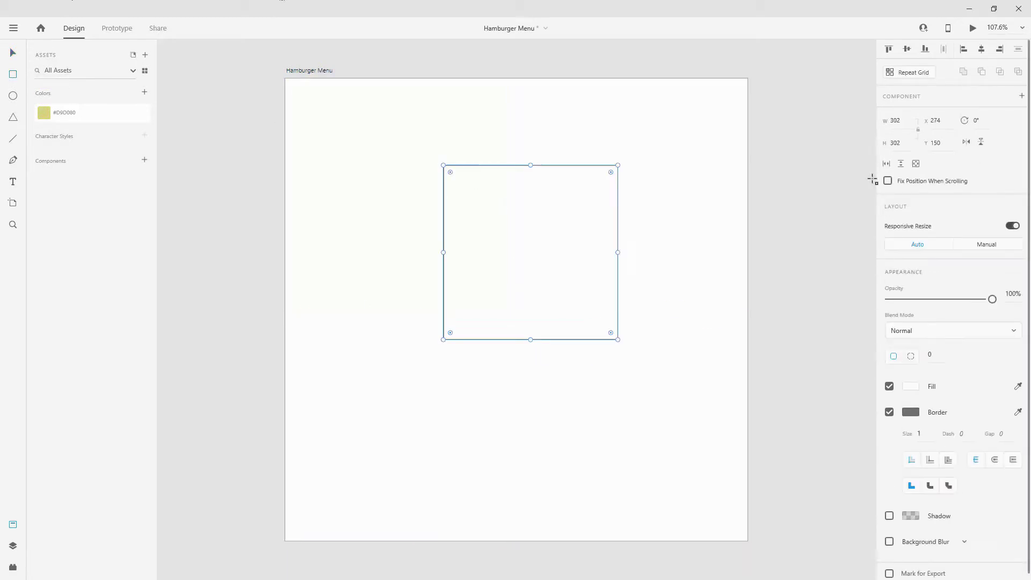
{"action": "left_click", "coordinate": [898, 121]}
{"action": "type", "text": "300"}
{"action": "key", "text": "Return"}
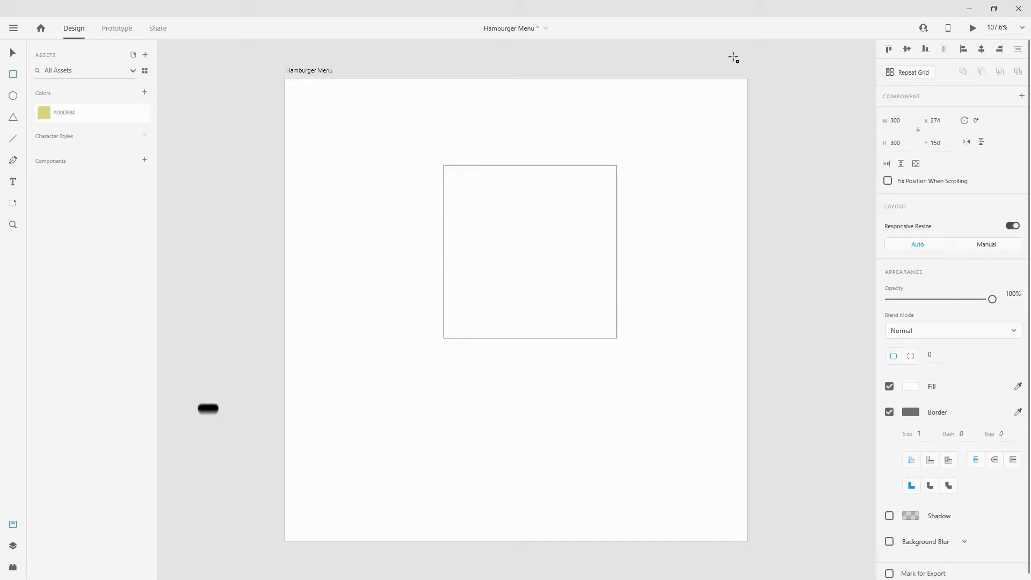
Step: Fill the square with the saved #D9D080 yellow and remove its border
{"action": "left_click", "coordinate": [64, 110]}
{"action": "left_click", "coordinate": [76, 112]}
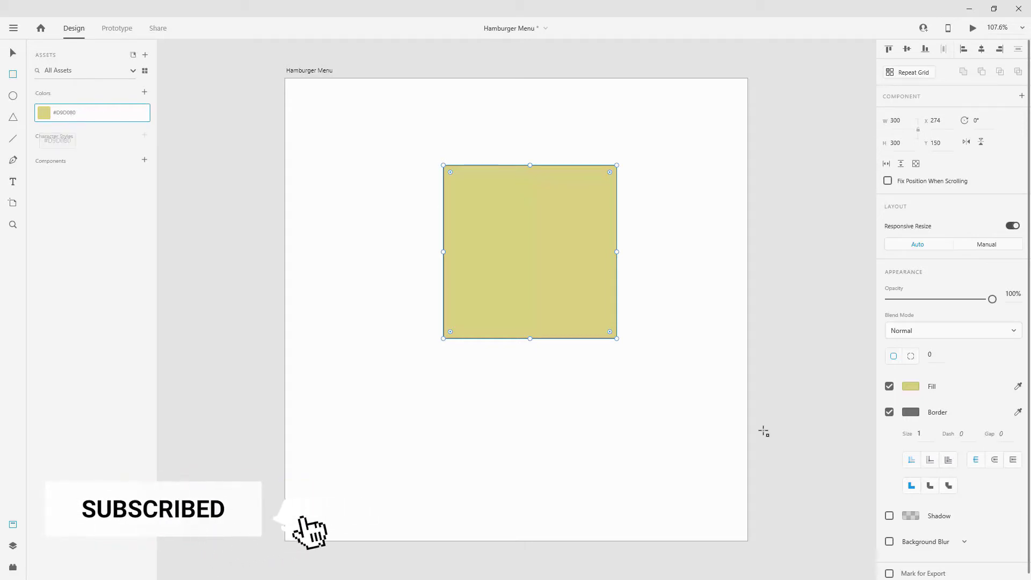
{"action": "left_click", "coordinate": [889, 412]}
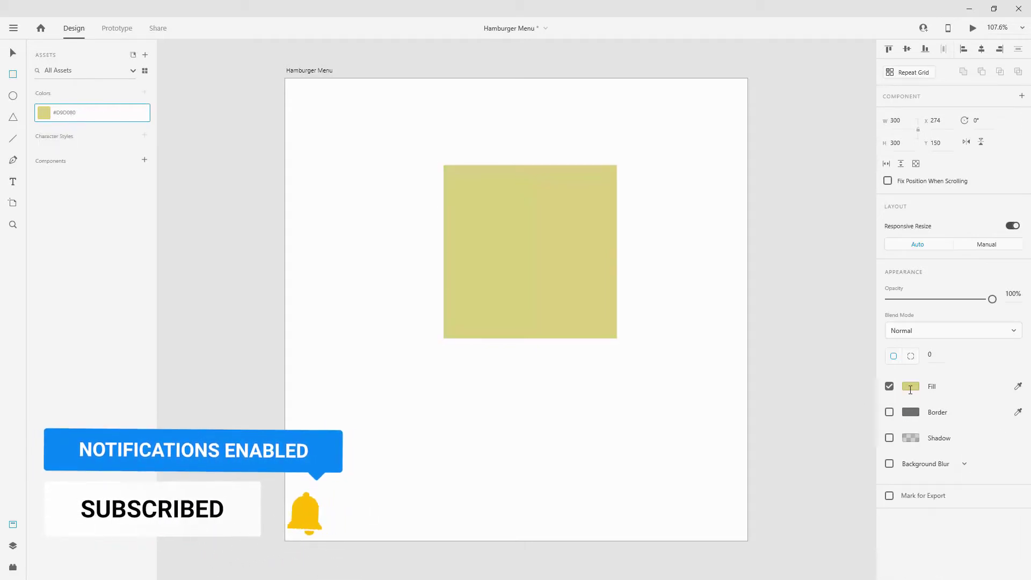
Step: Round the square's corners to 50 and centre it horizontally and vertically on the artboard
{"action": "left_click", "coordinate": [934, 356]}
{"action": "type", "text": "5"}
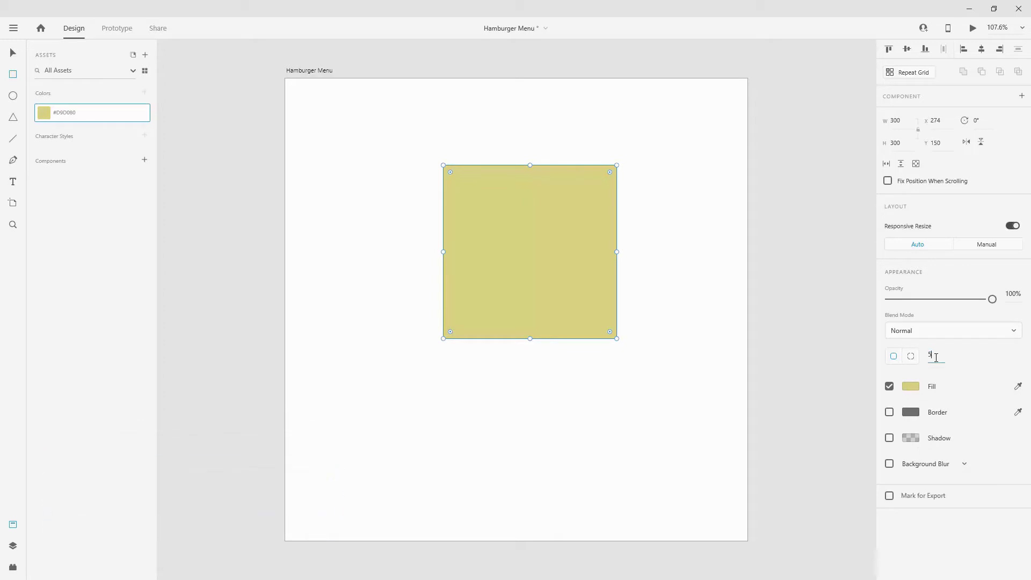
{"action": "key", "text": "Return"}
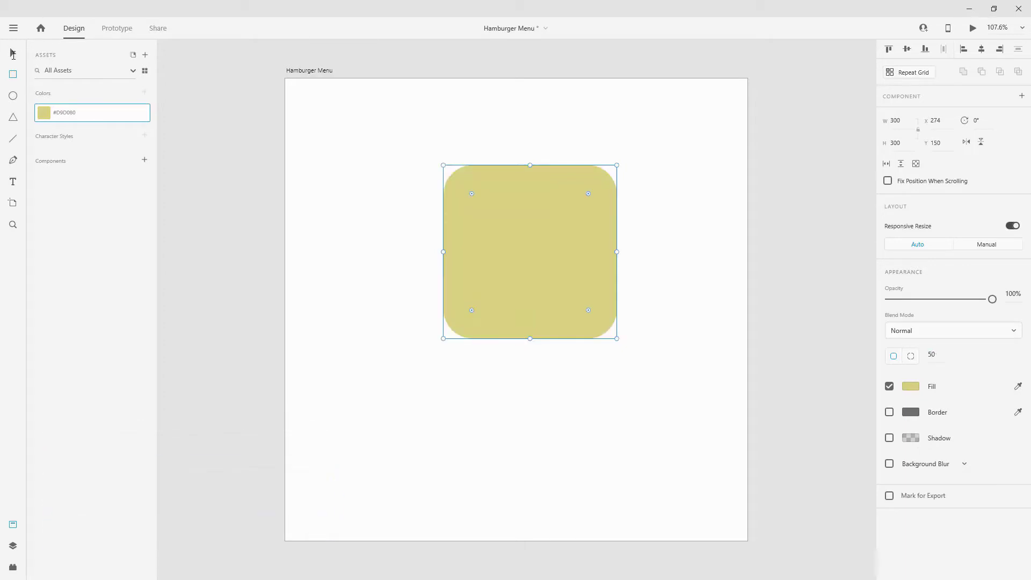
{"action": "left_click", "coordinate": [981, 49]}
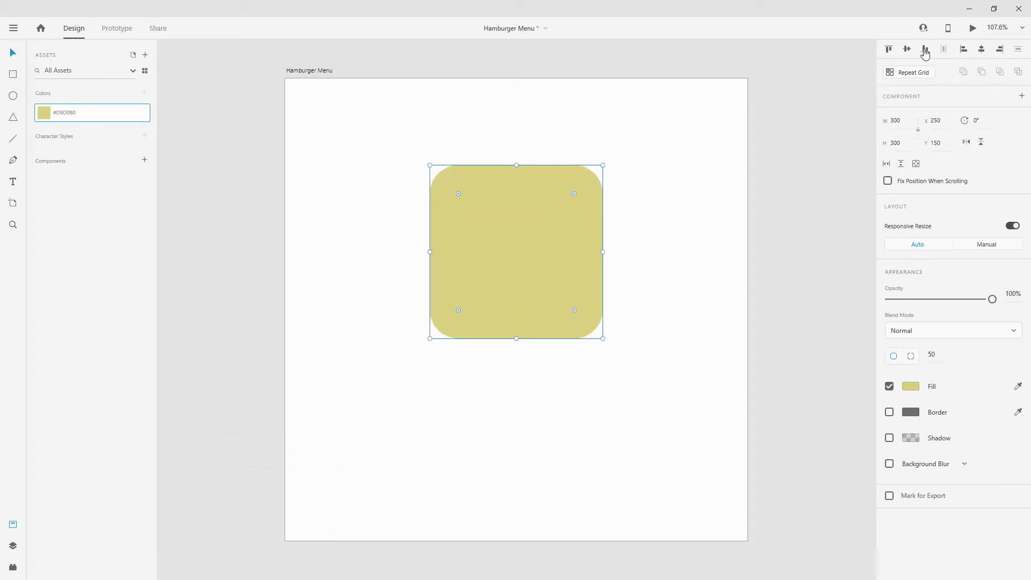
{"action": "left_click", "coordinate": [908, 49]}
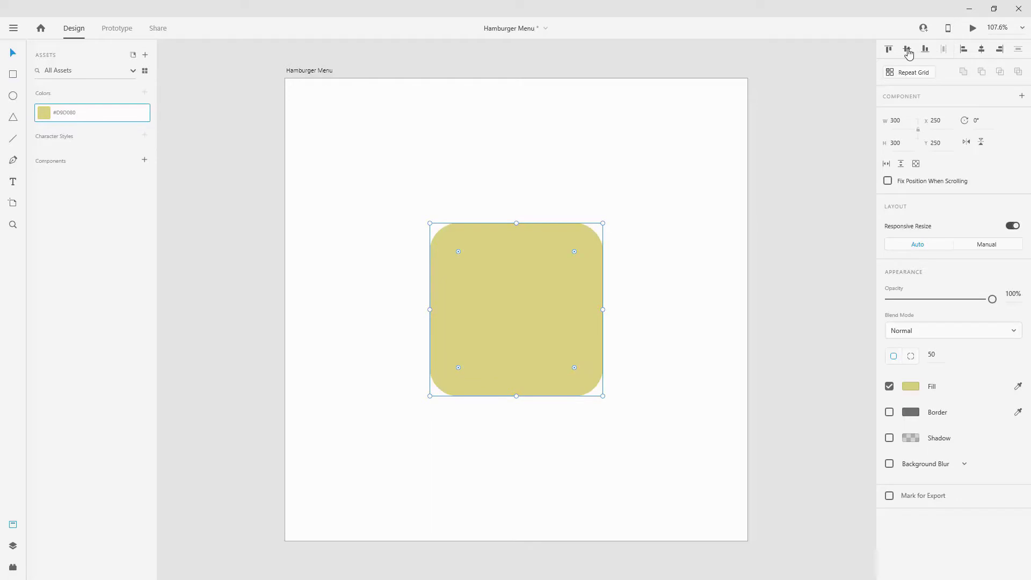
Step: Place horizontal and vertical guides through the artboard centre at 400
{"action": "left_click", "coordinate": [347, 70]}
{"action": "left_click_drag", "start_coordinate": [346, 79], "coordinate": [362, 310]}
{"action": "left_click_drag", "start_coordinate": [283, 210], "coordinate": [516, 237]}
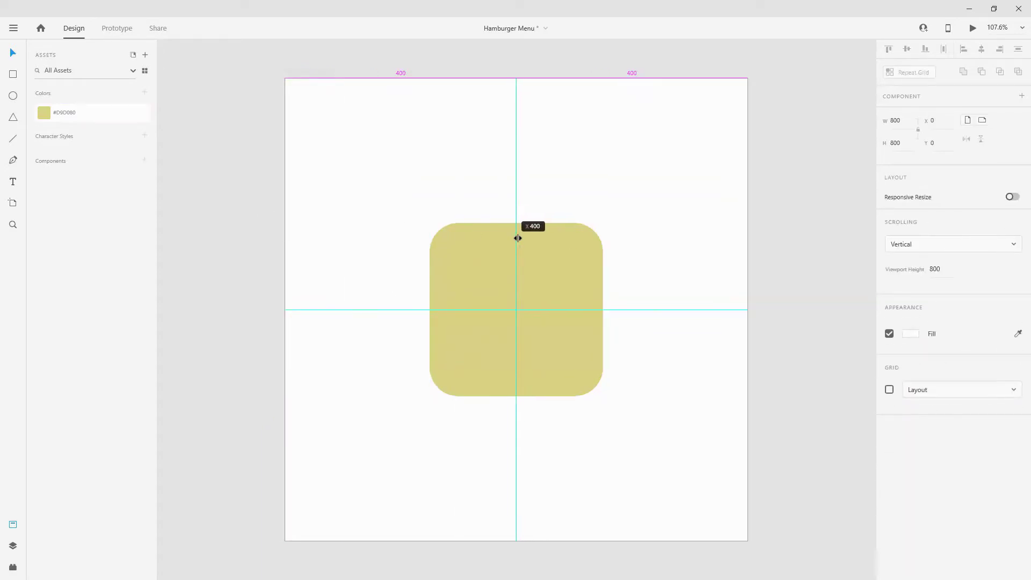
{"action": "left_click", "coordinate": [536, 251]}
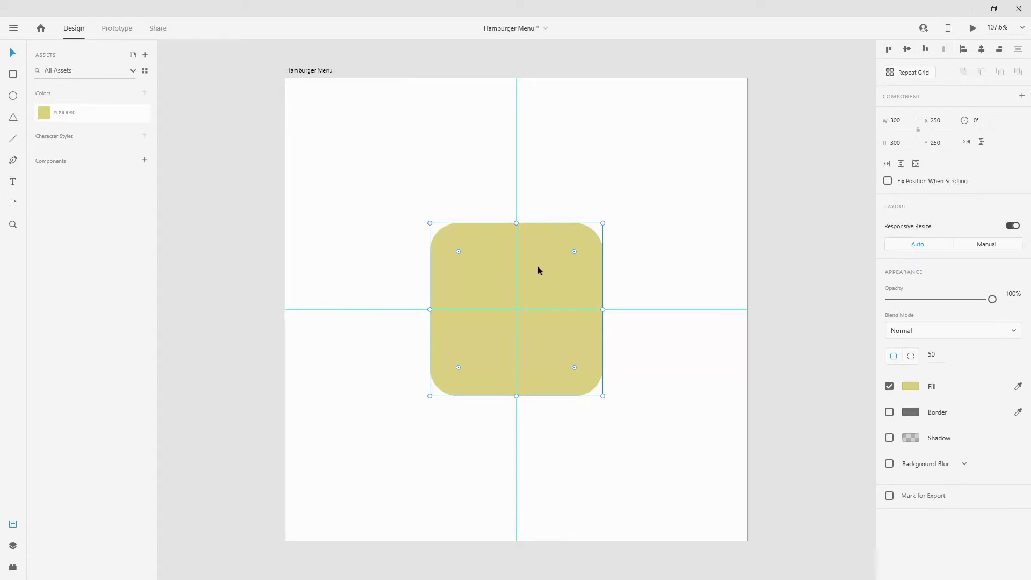
Step: Rename the Rectangle 1 layer to bg
{"action": "left_click", "coordinate": [12, 546]}
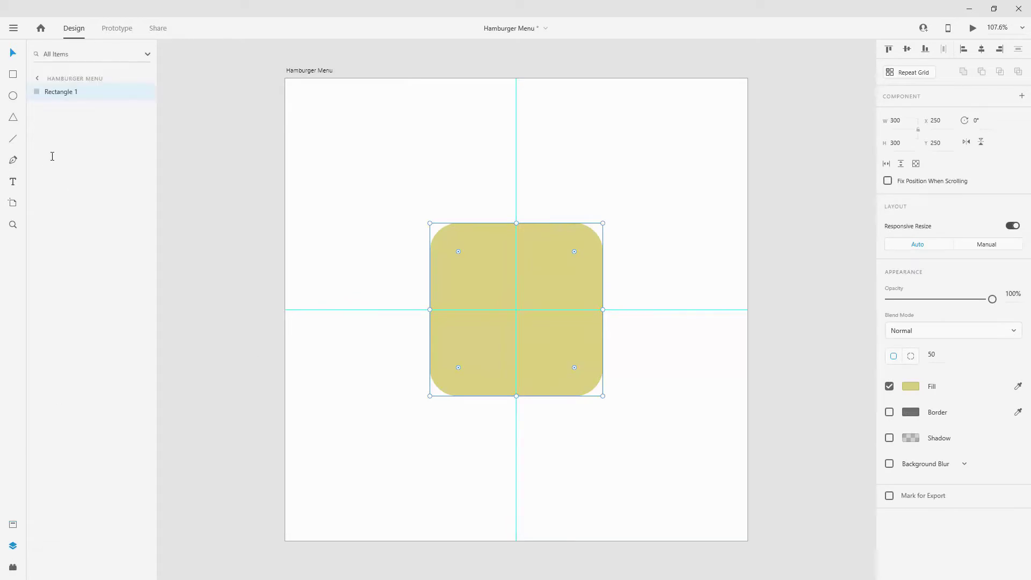
{"action": "double_click", "coordinate": [59, 93]}
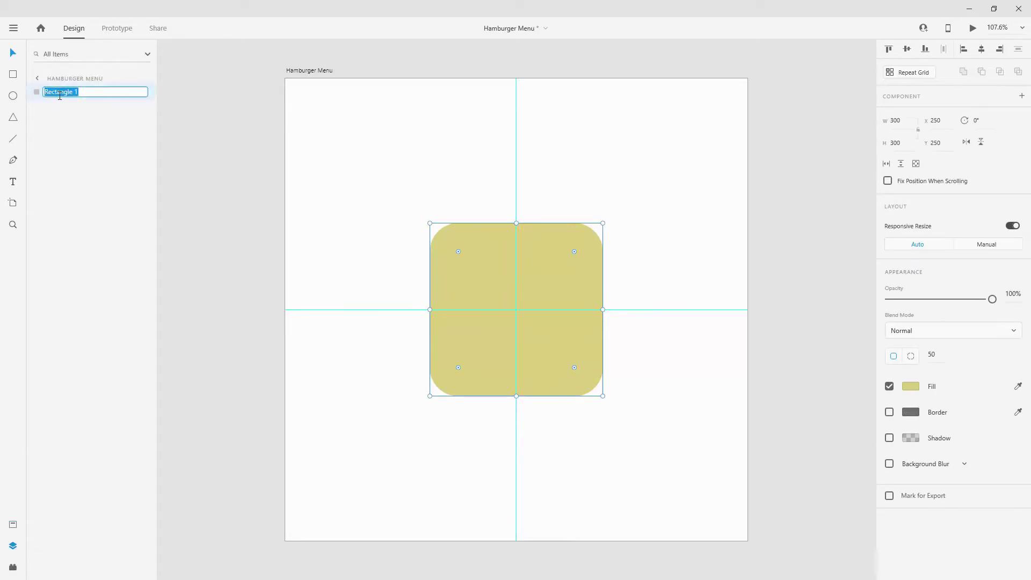
{"action": "type", "text": "bg"}
{"action": "key", "text": "Return"}
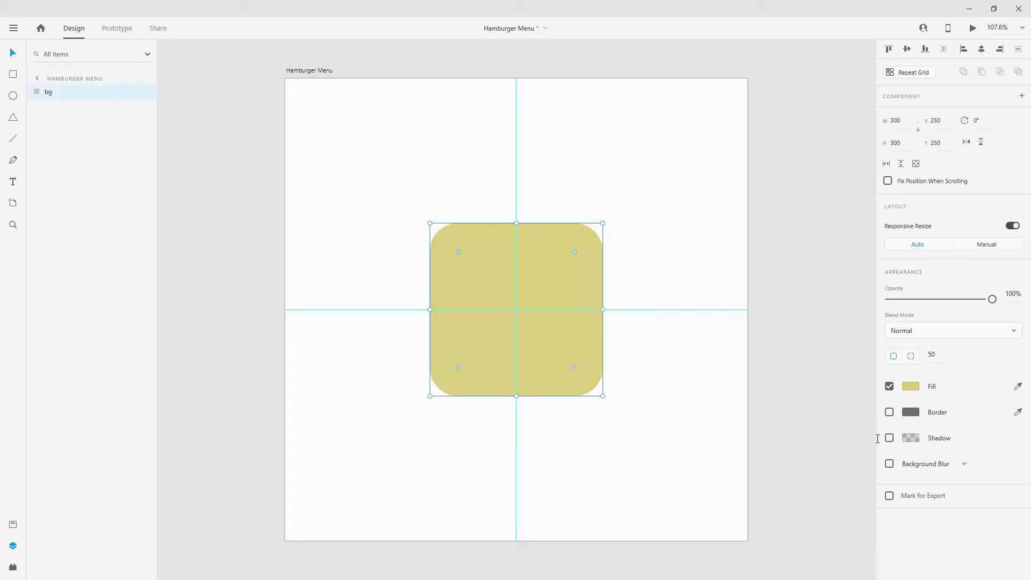
Step: Give the bg square a drop shadow with X 20, Y 20 and blur 50
{"action": "left_click", "coordinate": [889, 437]}
{"action": "left_click", "coordinate": [930, 463]}
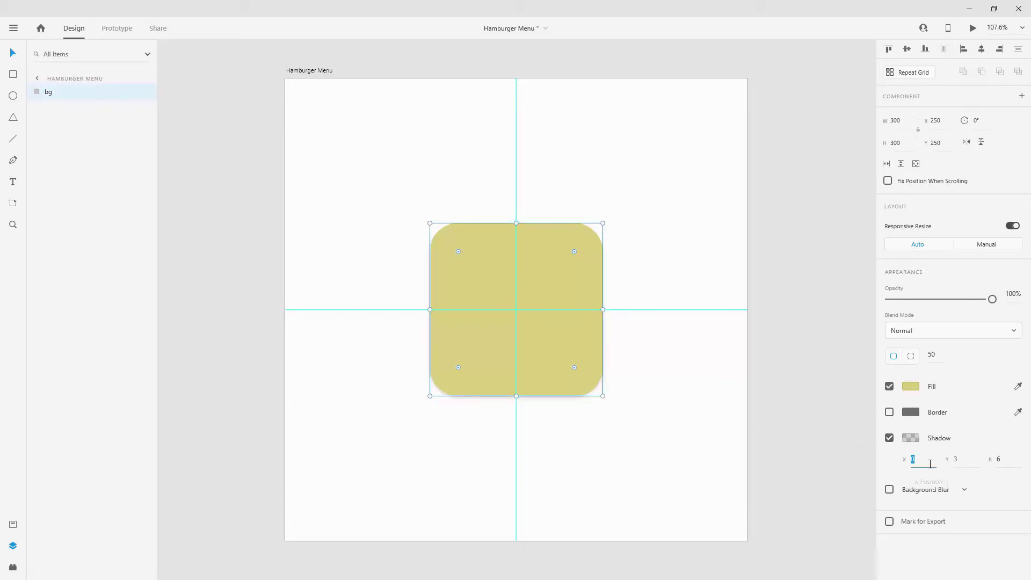
{"action": "type", "text": "20"}
{"action": "key", "text": "Tab"}
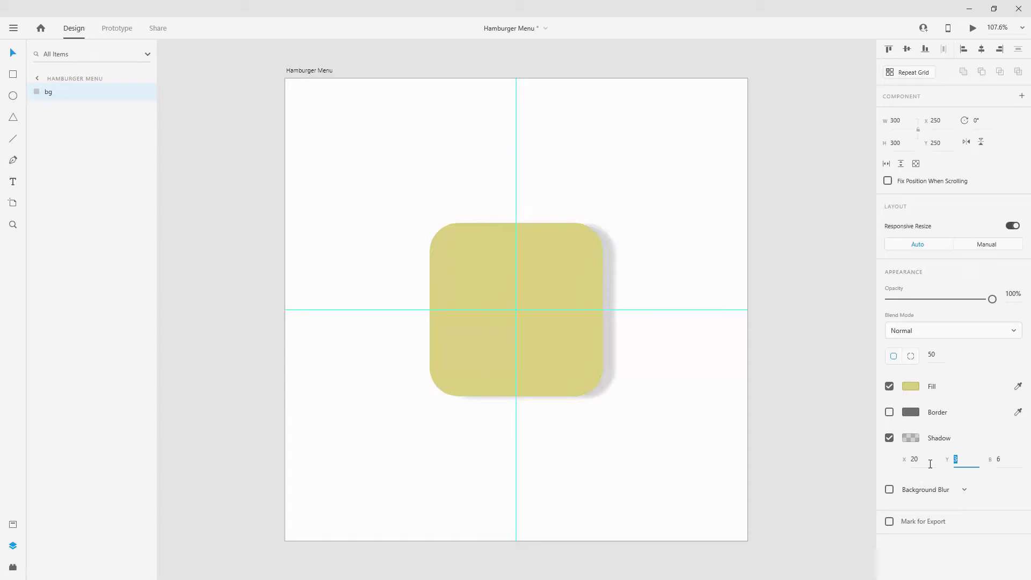
{"action": "type", "text": "20"}
{"action": "key", "text": "Tab"}
{"action": "type", "text": "50"}
{"action": "key", "text": "Return"}
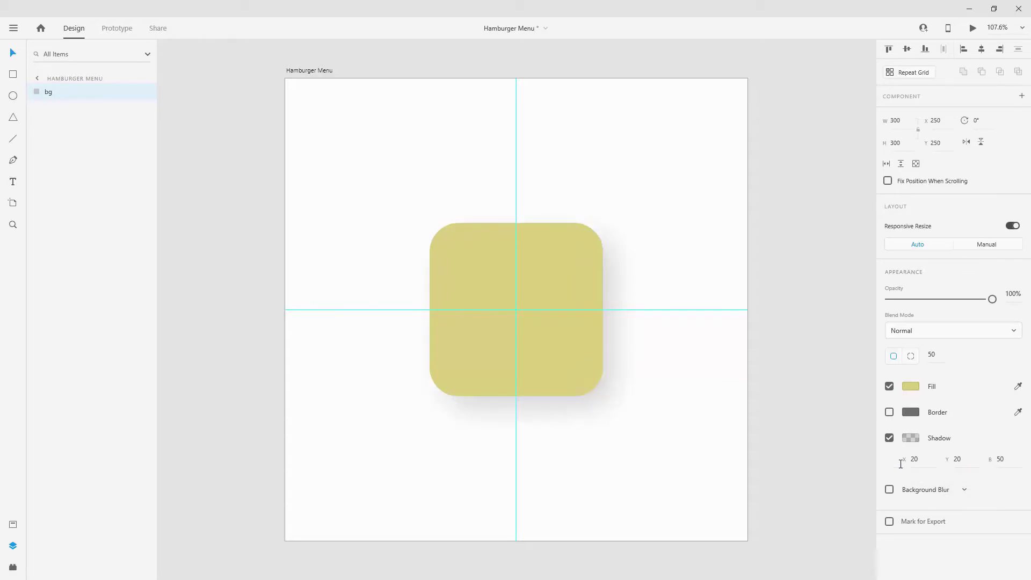
{"action": "left_click", "coordinate": [506, 289]}
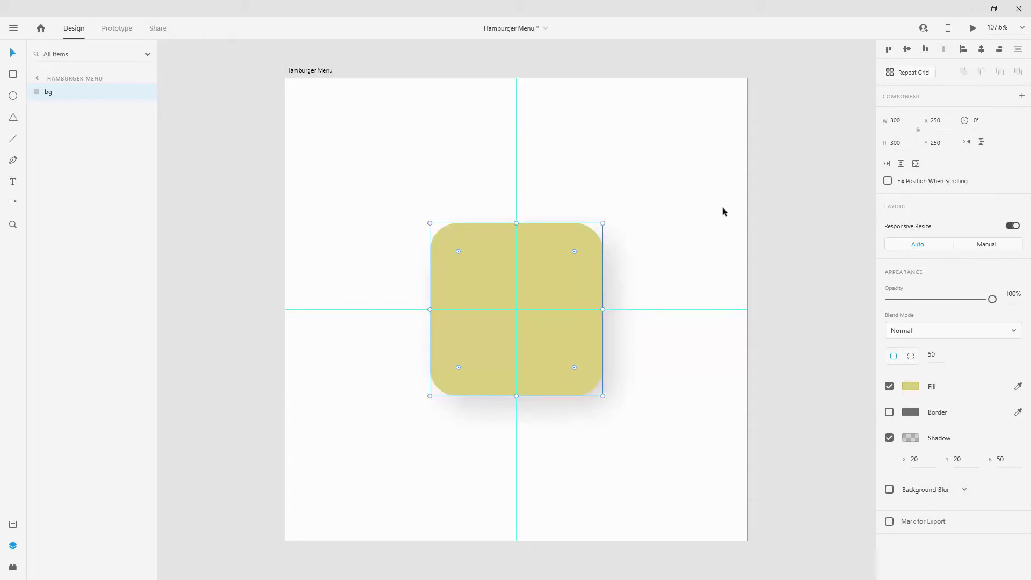
Step: Zoom to the square and draw a straight Pen line along the horizontal centre guide
{"action": "left_click", "coordinate": [14, 160]}
{"action": "key", "text": "ctrl+3"}
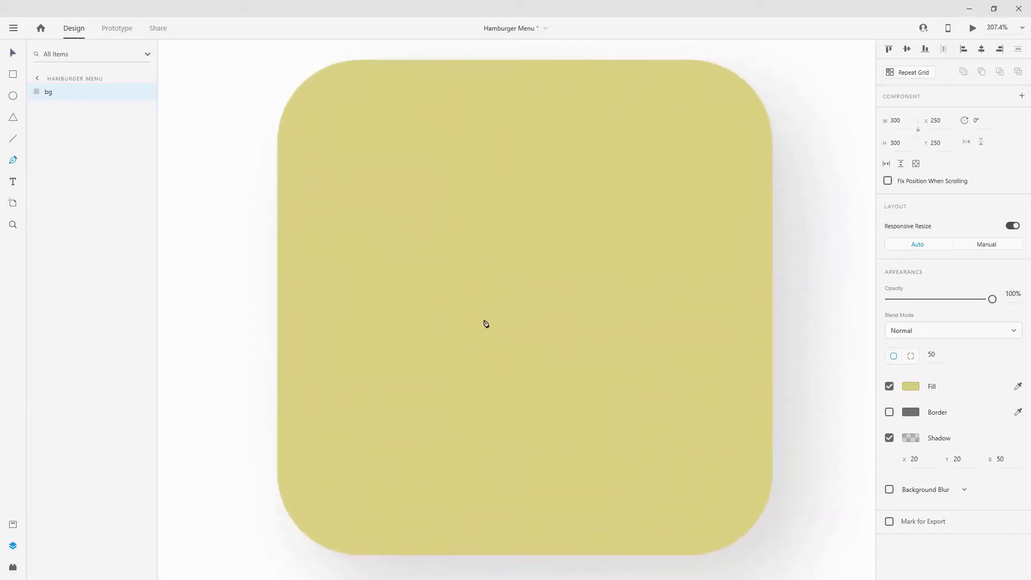
{"action": "left_click", "coordinate": [411, 308]}
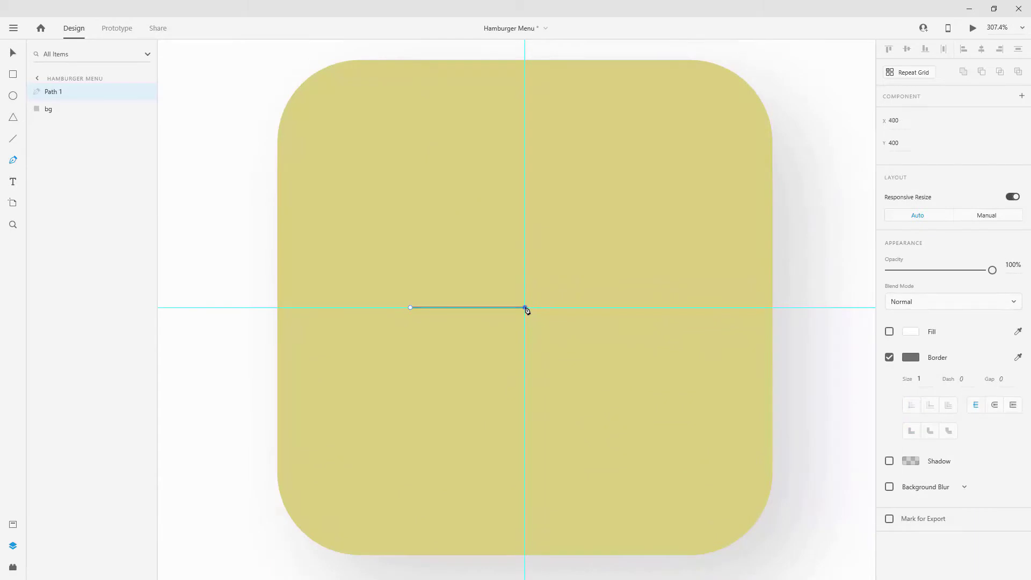
{"action": "left_click", "coordinate": [525, 307]}
{"action": "left_click", "coordinate": [621, 307]}
{"action": "key", "text": "BackSpace"}
{"action": "left_click", "coordinate": [633, 308]}
Step: Draw a helper rectangle and push it against the square's right edge
{"action": "left_click", "coordinate": [13, 71]}
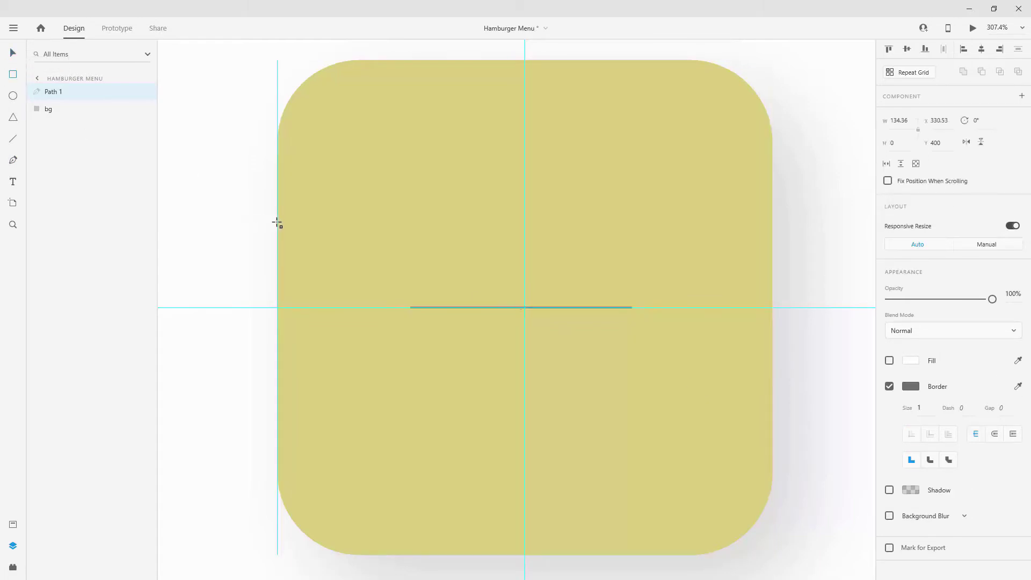
{"action": "mouse_move", "coordinate": [277, 223]}
{"action": "left_mouse_down"}
{"action": "mouse_move", "coordinate": [386, 419]}
{"action": "mouse_move", "coordinate": [410, 418]}
{"action": "left_mouse_up"}
{"action": "mouse_move", "coordinate": [363, 258]}
{"action": "left_mouse_down"}
{"action": "mouse_move", "coordinate": [723, 244]}
{"action": "mouse_move", "coordinate": [701, 252]}
{"action": "left_mouse_up"}
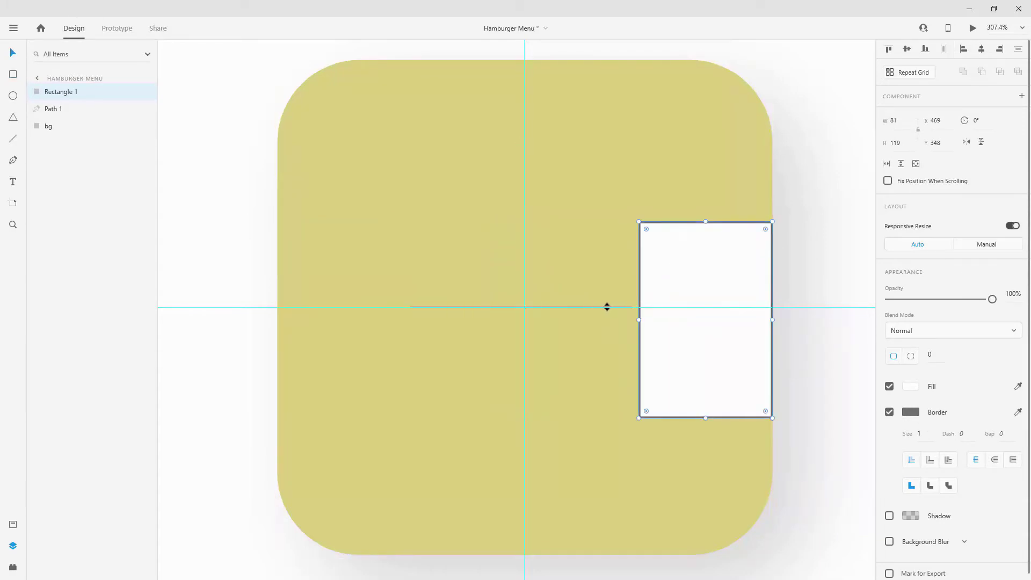
Step: Snap the line's right end to the helper rectangle at X 469, then delete the rectangle
{"action": "left_click", "coordinate": [617, 307]}
{"action": "scroll", "coordinate": [627, 306], "scroll_direction": "up", "scroll_amount": 8}
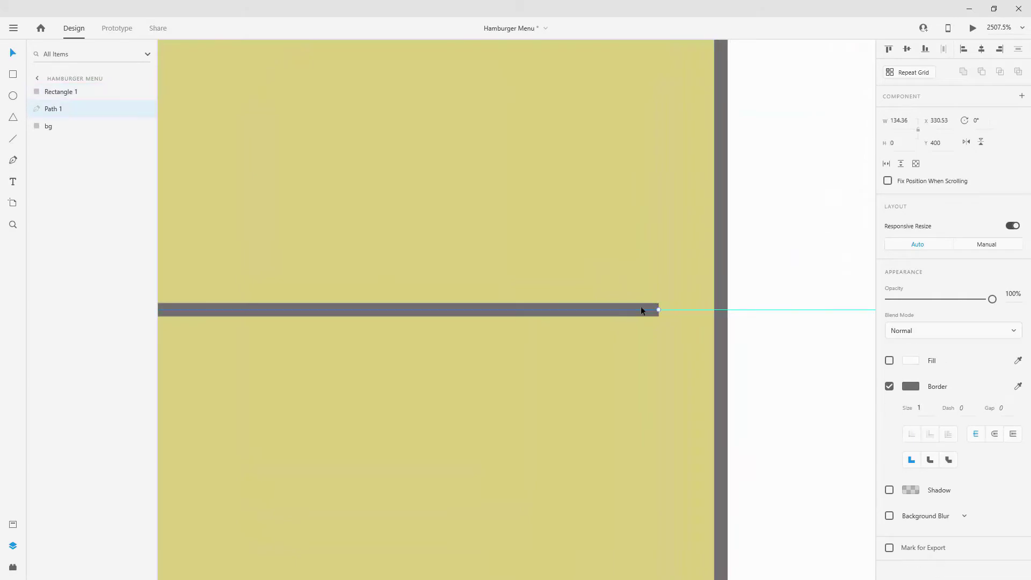
{"action": "double_click", "coordinate": [641, 309]}
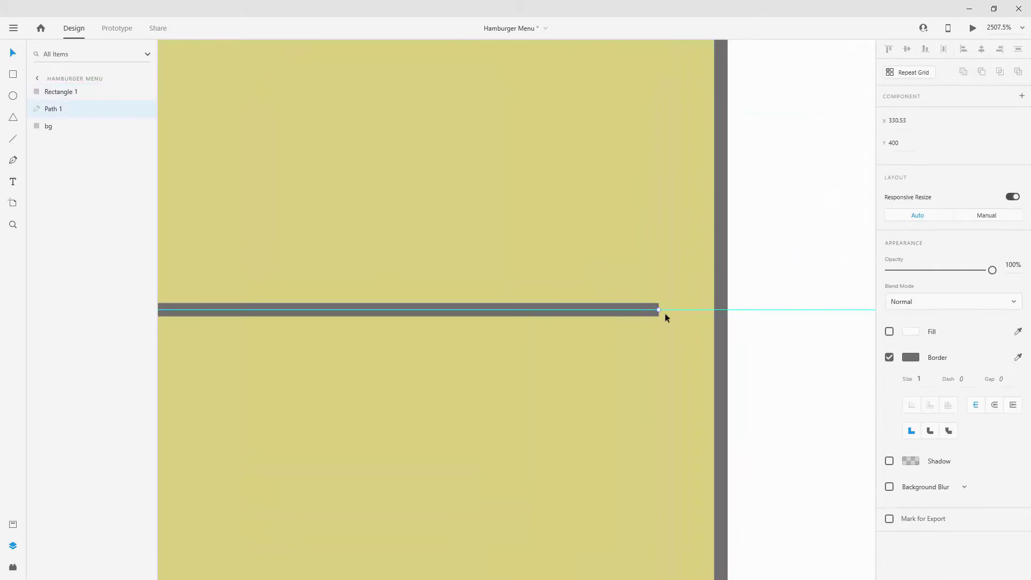
{"action": "left_click", "coordinate": [713, 308]}
{"action": "scroll", "coordinate": [565, 302], "scroll_direction": "down", "scroll_amount": 10}
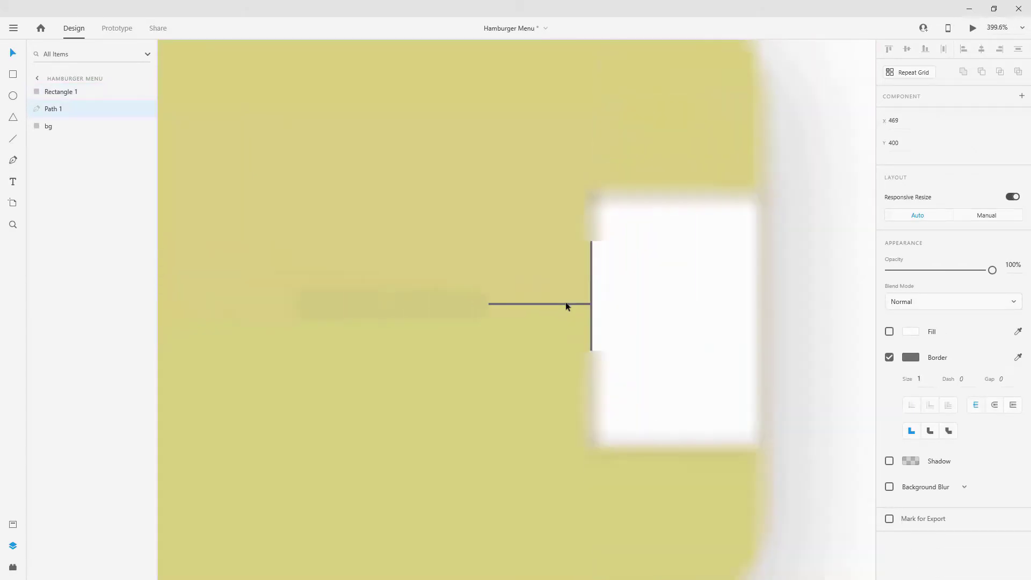
{"action": "left_click", "coordinate": [605, 285]}
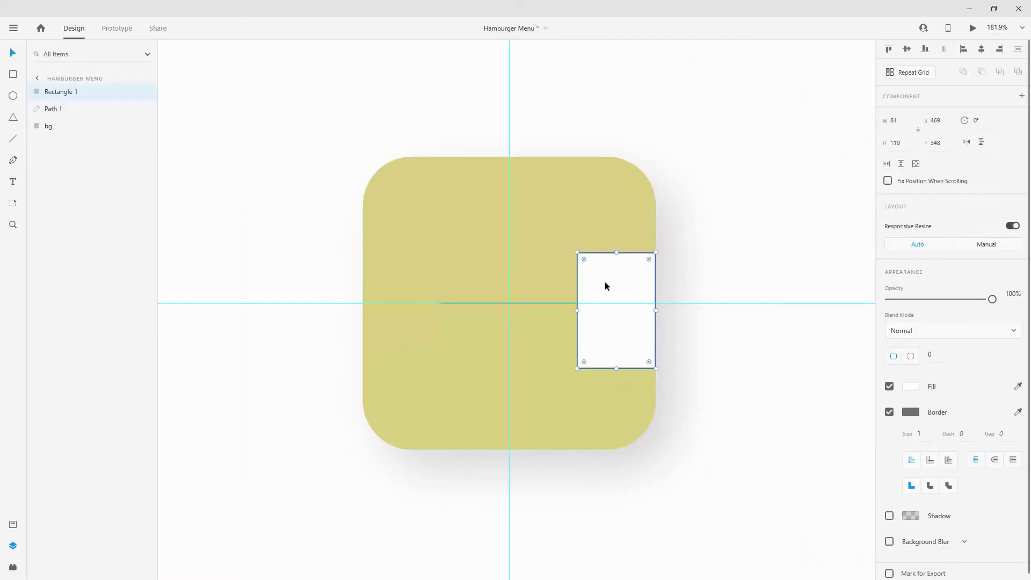
{"action": "key", "text": "Delete"}
{"action": "scroll", "coordinate": [494, 303], "scroll_direction": "up", "scroll_amount": 2}
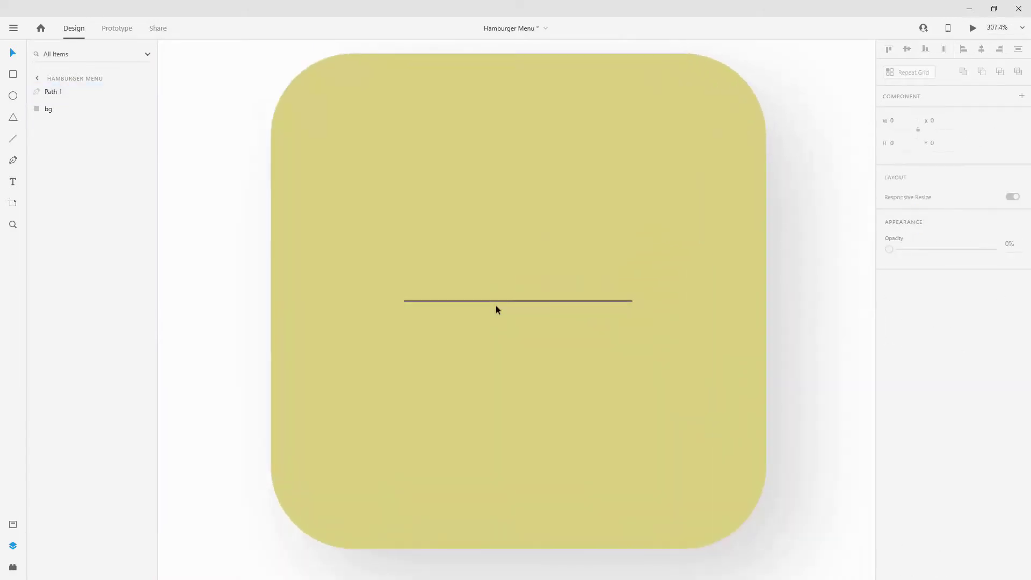
Step: Rename the line to 2 and give it a white, round-capped stroke of size 20
{"action": "double_click", "coordinate": [51, 92]}
{"action": "type", "text": "2"}
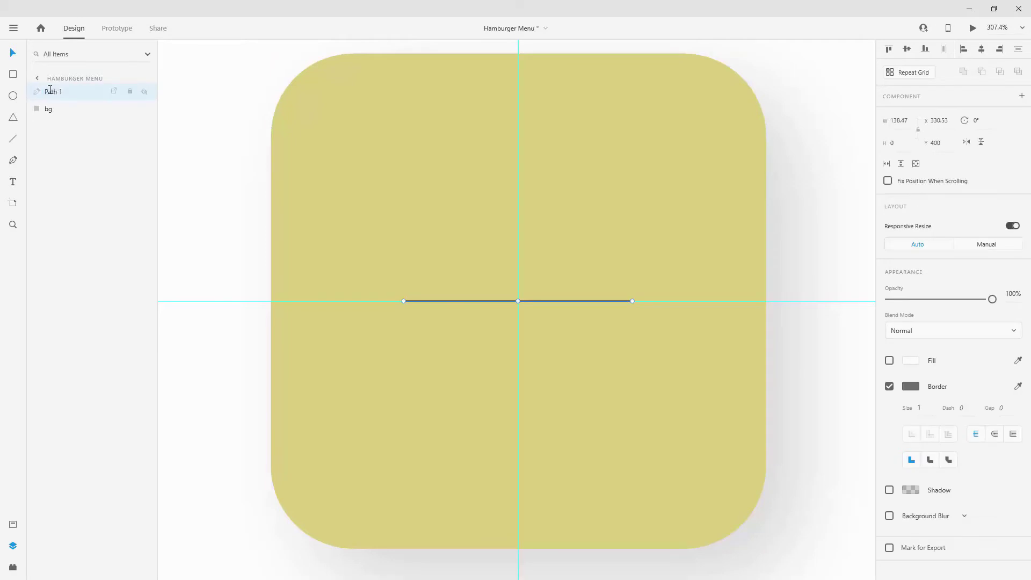
{"action": "key", "text": "Return"}
{"action": "left_click", "coordinate": [1017, 386]}
{"action": "left_click", "coordinate": [880, 155]}
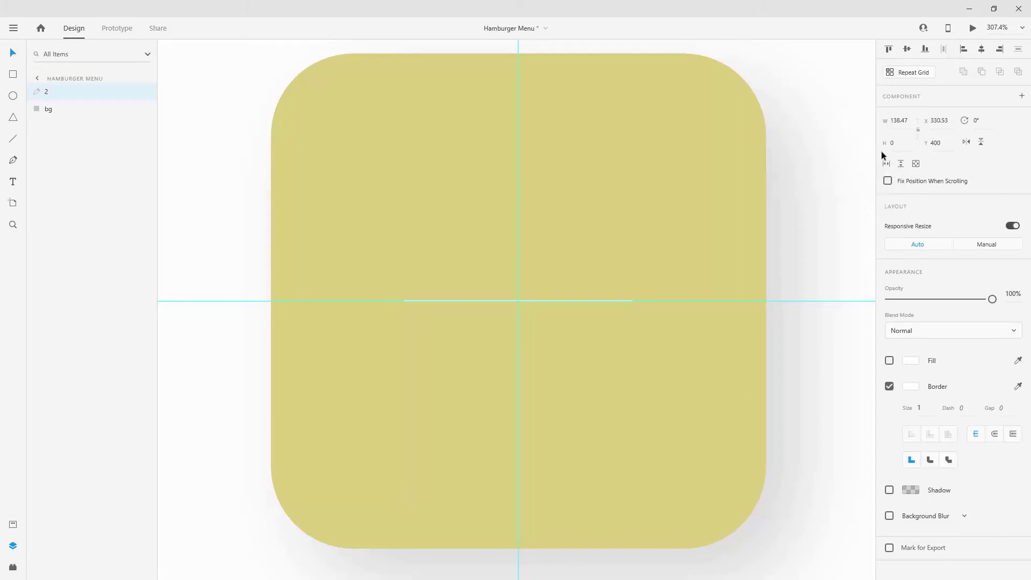
{"action": "left_click", "coordinate": [915, 387]}
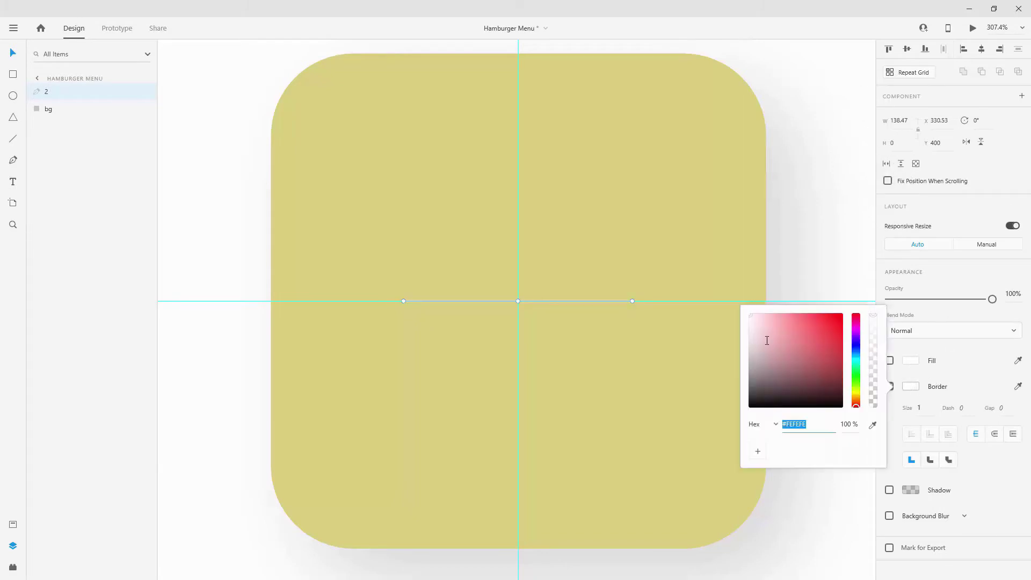
{"action": "left_click", "coordinate": [895, 429]}
{"action": "left_click", "coordinate": [928, 410]}
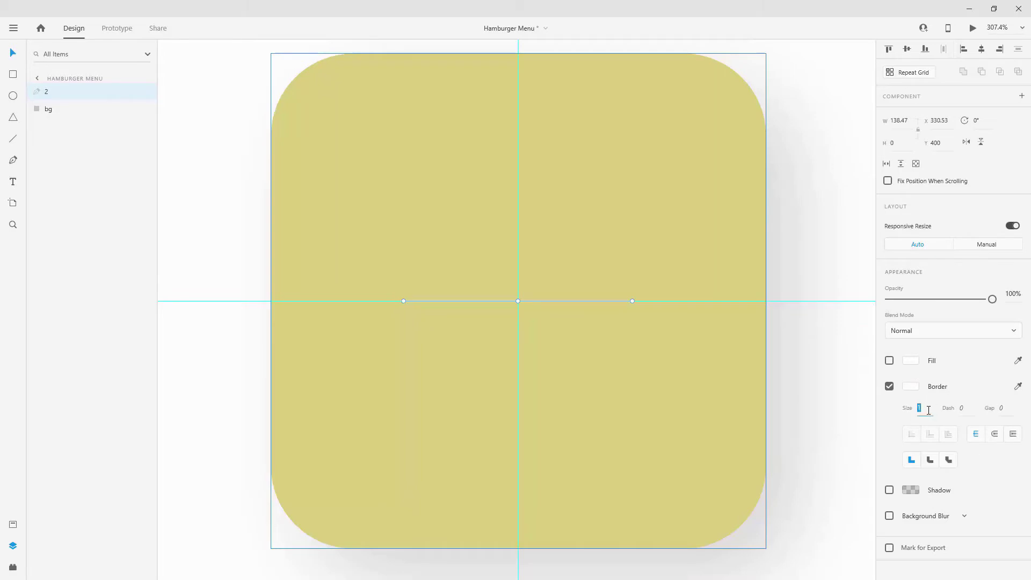
{"action": "type", "text": "20"}
{"action": "key", "text": "Return"}
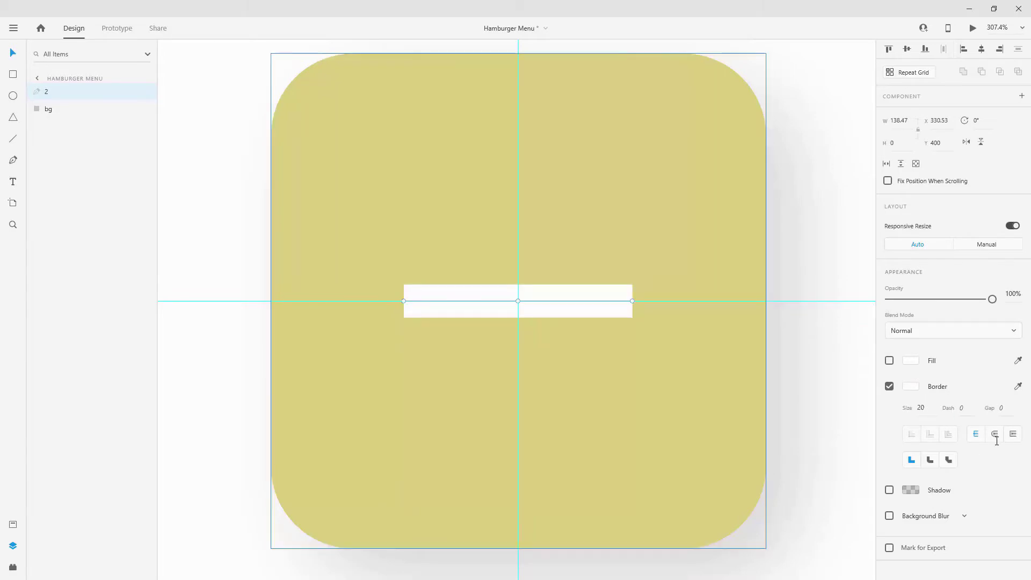
{"action": "left_click", "coordinate": [995, 434]}
Step: Duplicate the bar, move the copy 40px above the original, and name its layer 1
{"action": "key", "text": "ctrl+d"}
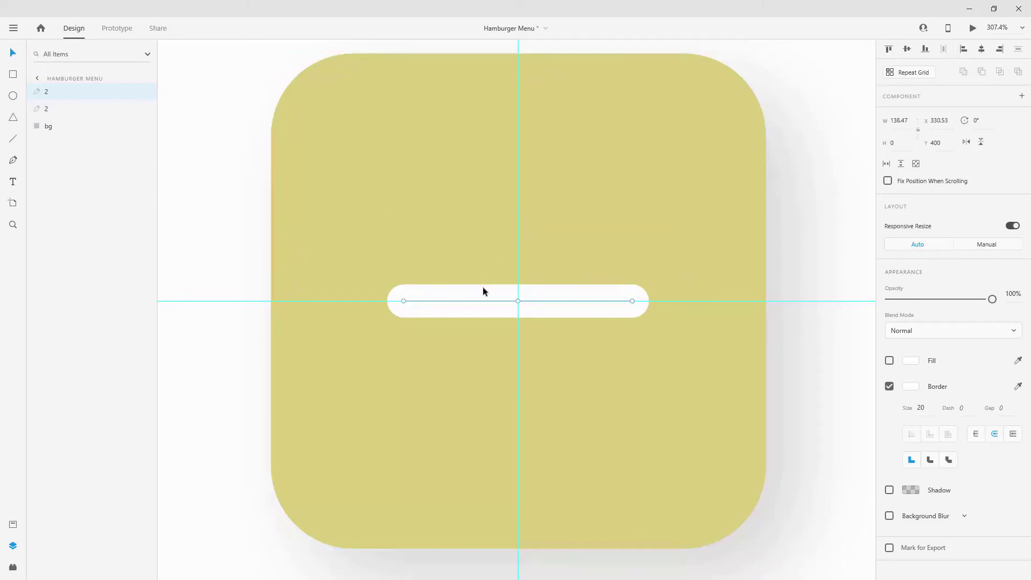
{"action": "left_click_drag", "start_coordinate": [484, 290], "coordinate": [484, 255]}
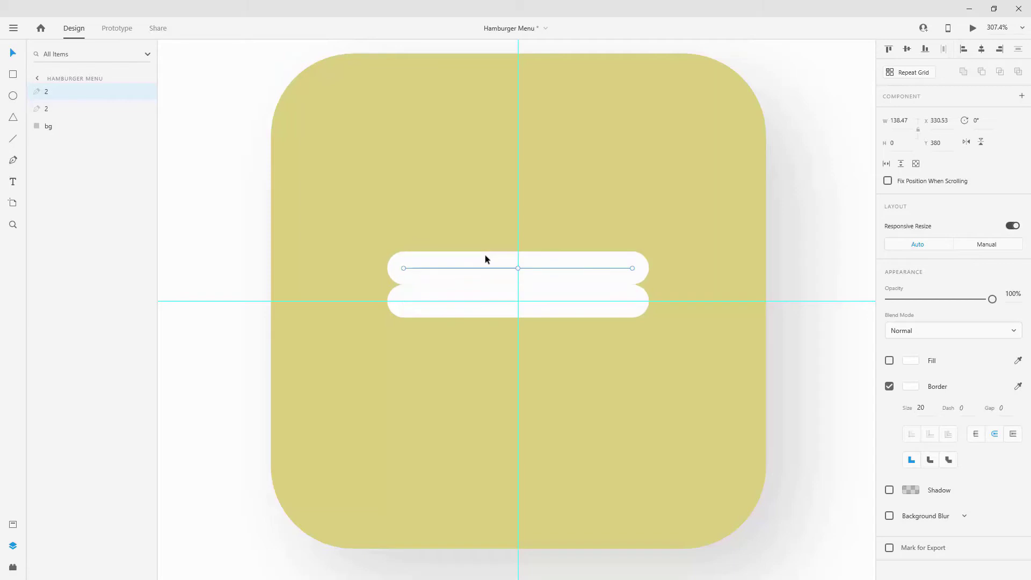
{"action": "key", "text": "shift+Up"}
{"action": "key", "text": "shift+Up"}
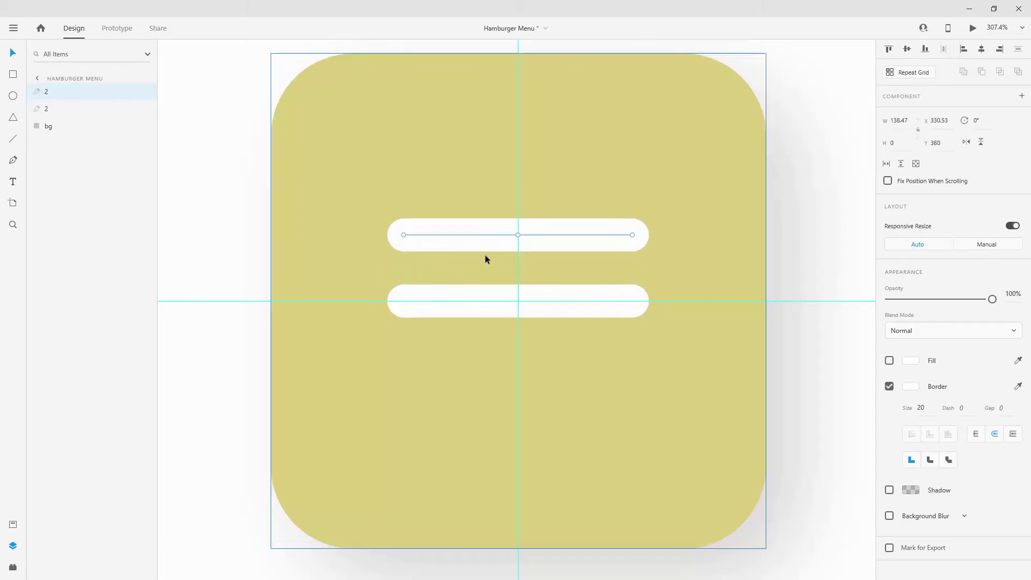
{"action": "key", "text": "ctrl+d"}
{"action": "key", "text": "Delete"}
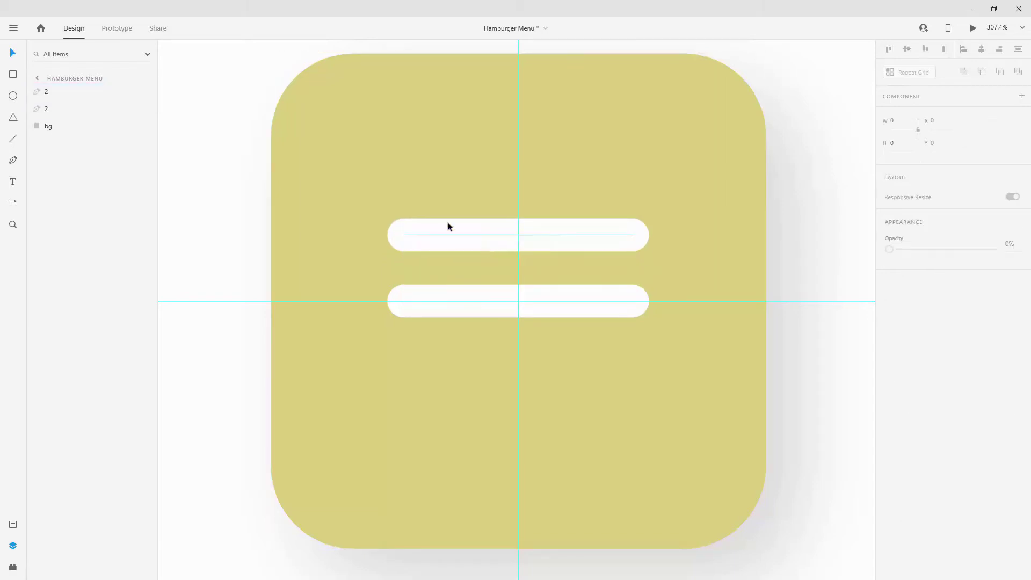
{"action": "left_click", "coordinate": [45, 91]}
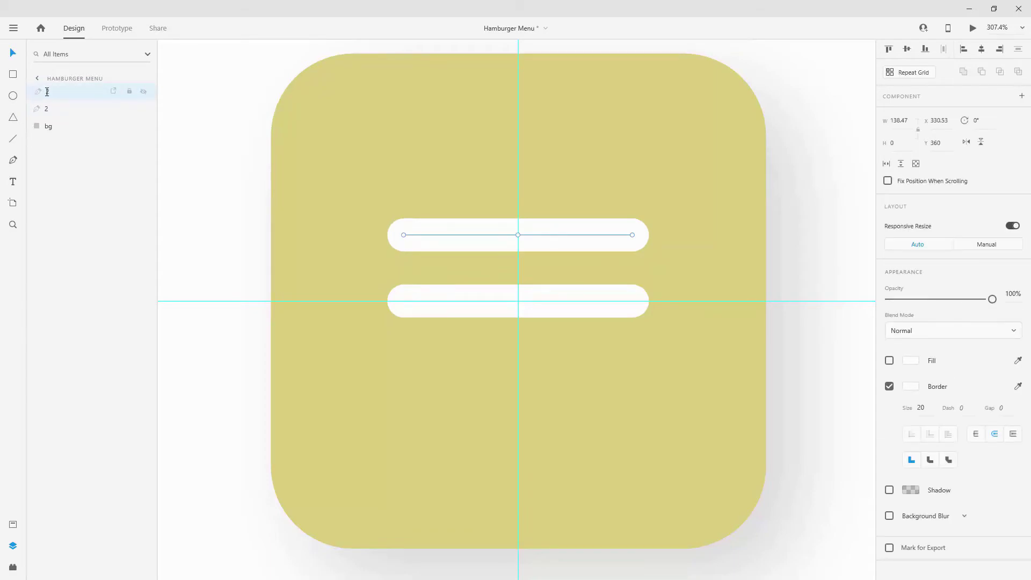
{"action": "right_click", "coordinate": [47, 92]}
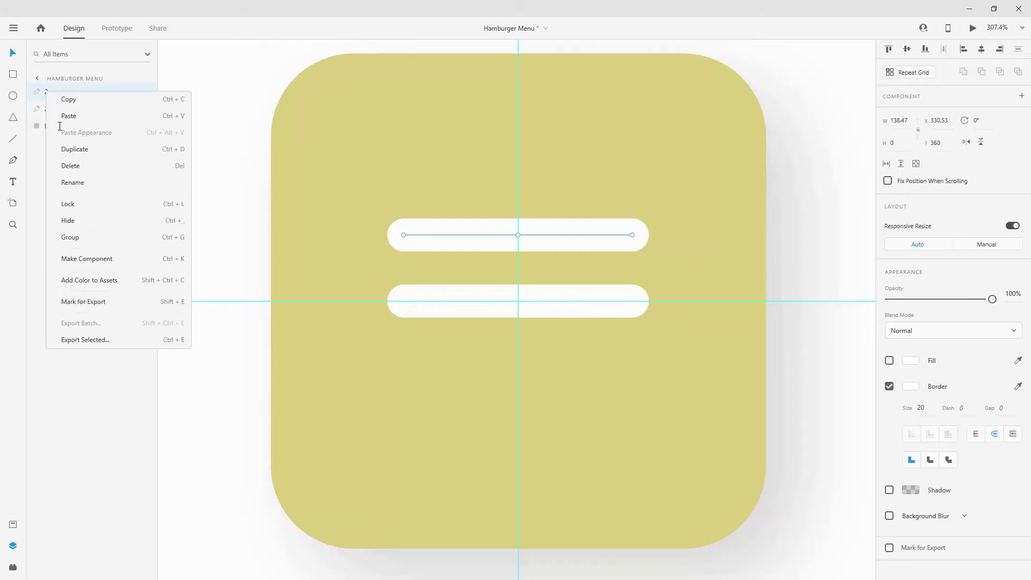
{"action": "left_click", "coordinate": [88, 185]}
{"action": "type", "text": "1"}
{"action": "key", "text": "Return"}
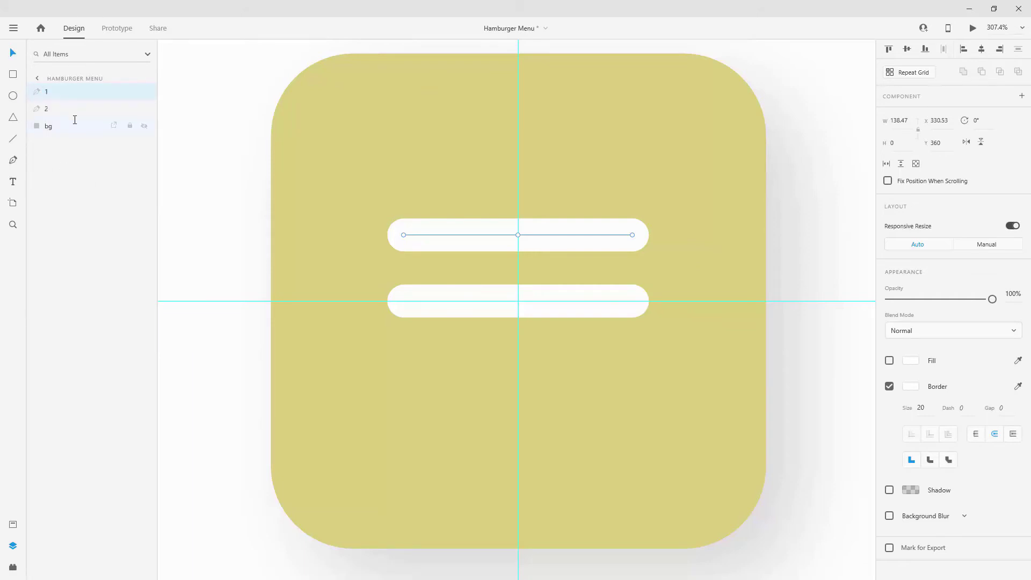
Step: Duplicate the middle bar, nudge the copy 40px below, and start renaming its layer
{"action": "left_click", "coordinate": [74, 119]}
{"action": "left_click", "coordinate": [73, 111]}
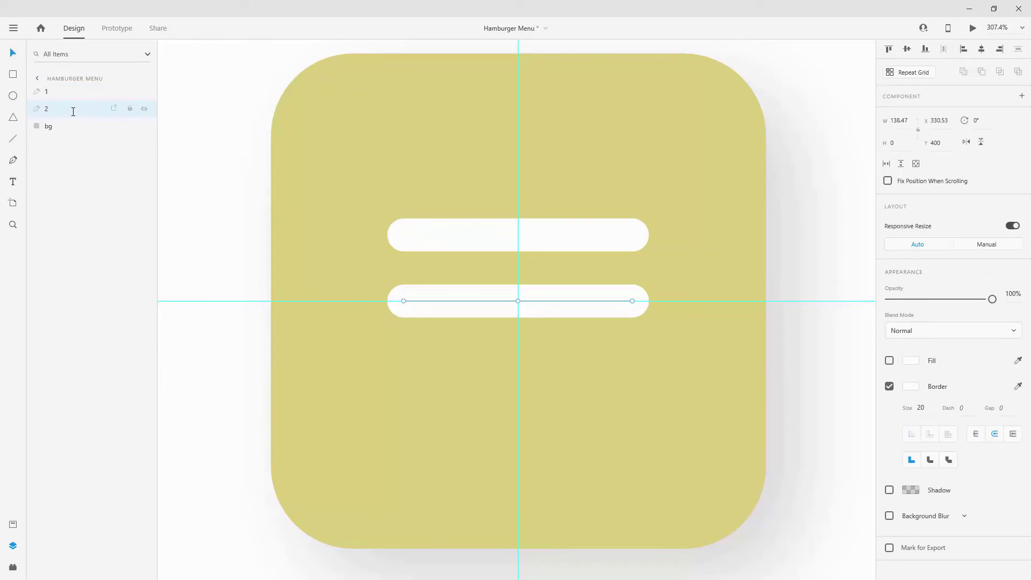
{"action": "key", "text": "ctrl+d"}
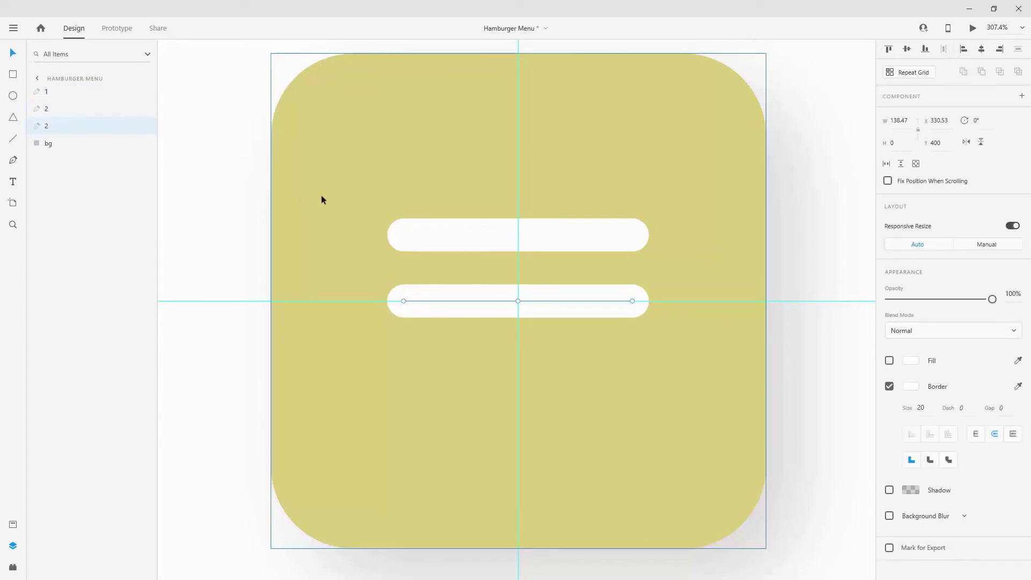
{"action": "key", "text": "shift+Down"}
{"action": "key", "text": "shift+Down"}
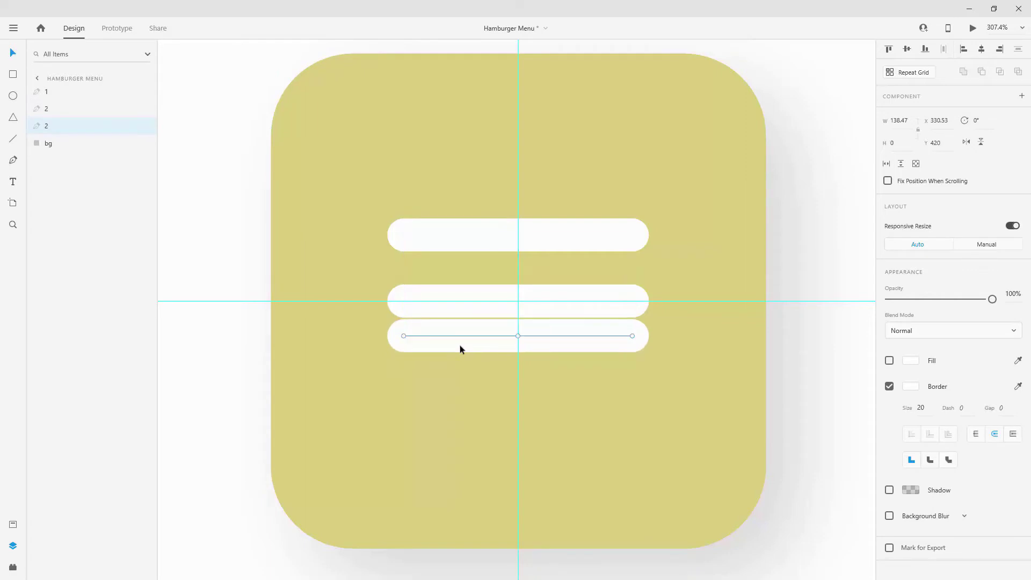
{"action": "key", "text": "alt"}
{"action": "key", "text": "shift+Down"}
{"action": "key", "text": "shift+Down"}
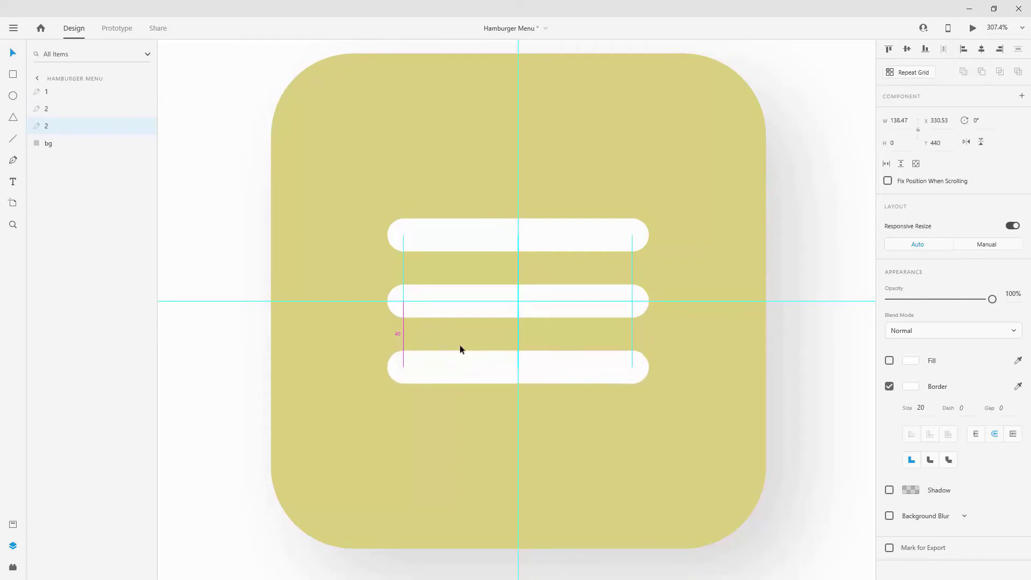
{"action": "right_click", "coordinate": [50, 126]}
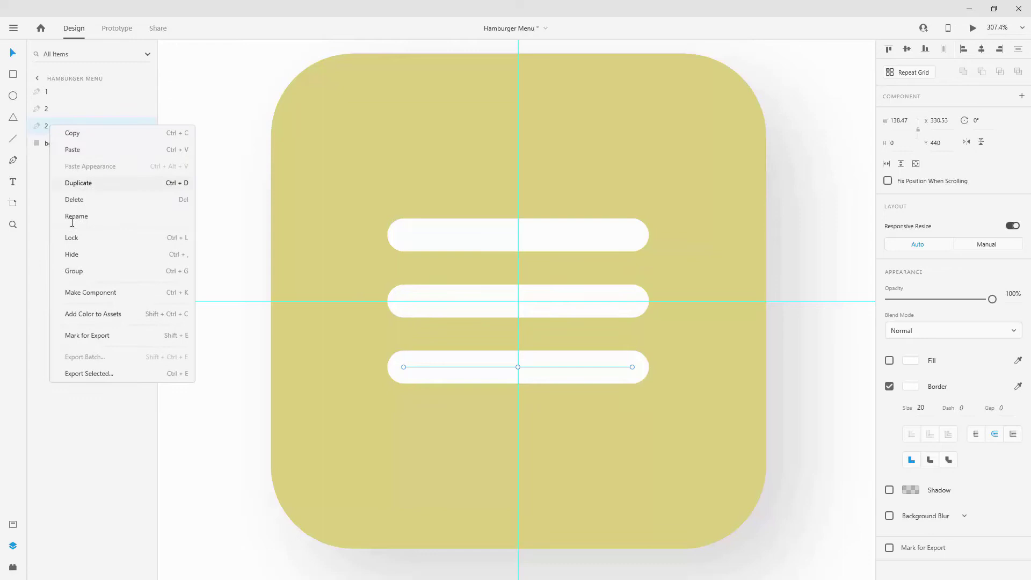
{"action": "left_click", "coordinate": [75, 222]}
{"action": "key", "text": "ctrl+a"}
Step: Name the third bar 3, then group all bars with bg as menu_icn
{"action": "type", "text": "3"}
{"action": "key", "text": "Return"}
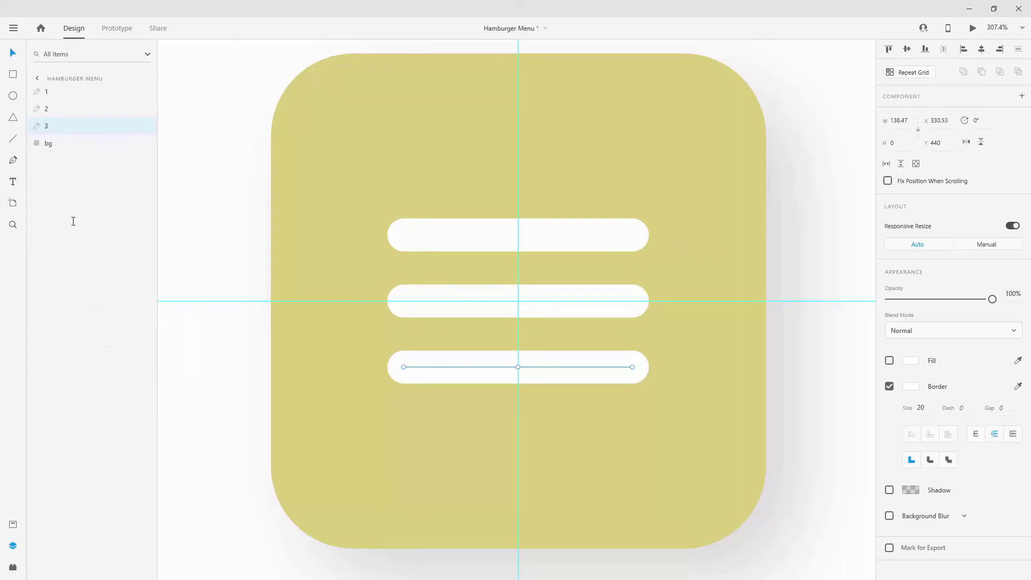
{"action": "scroll", "coordinate": [480, 185], "scroll_direction": "down", "scroll_amount": 2}
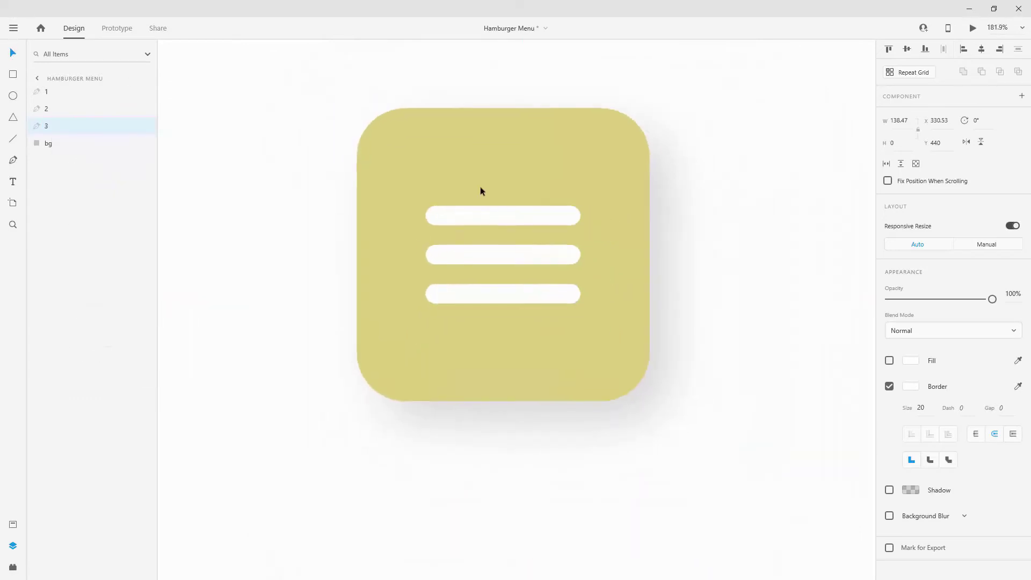
{"action": "left_click", "coordinate": [59, 142]}
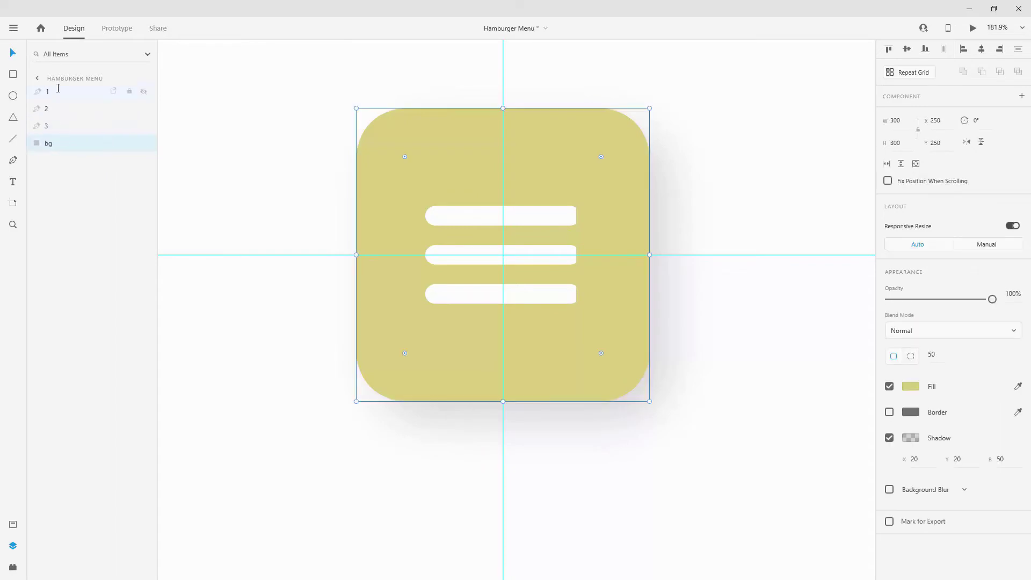
{"action": "left_click", "coordinate": [58, 91], "text": "shift"}
{"action": "key", "text": "ctrl+g"}
{"action": "double_click", "coordinate": [54, 91]}
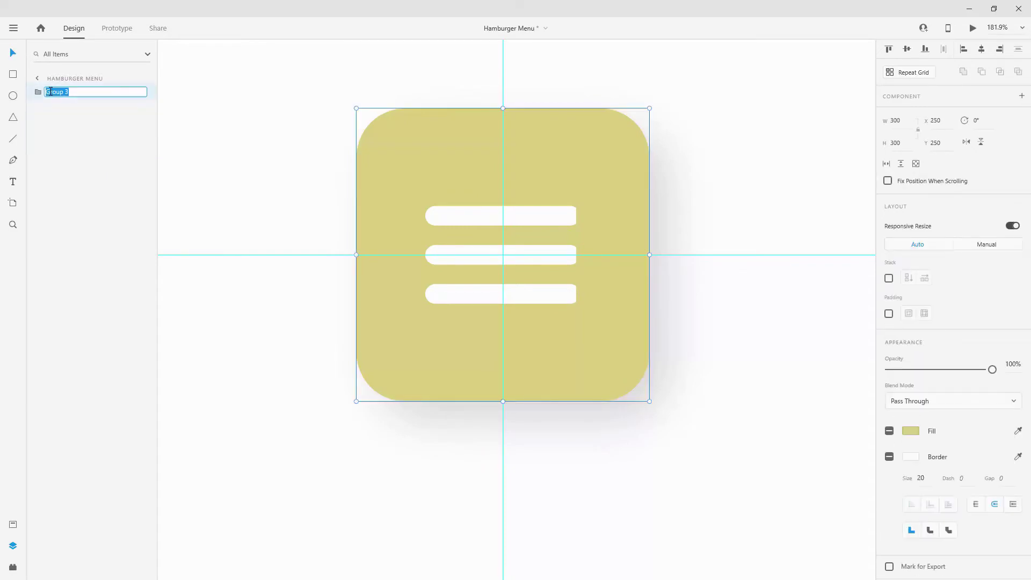
{"action": "type", "text": "menu"}
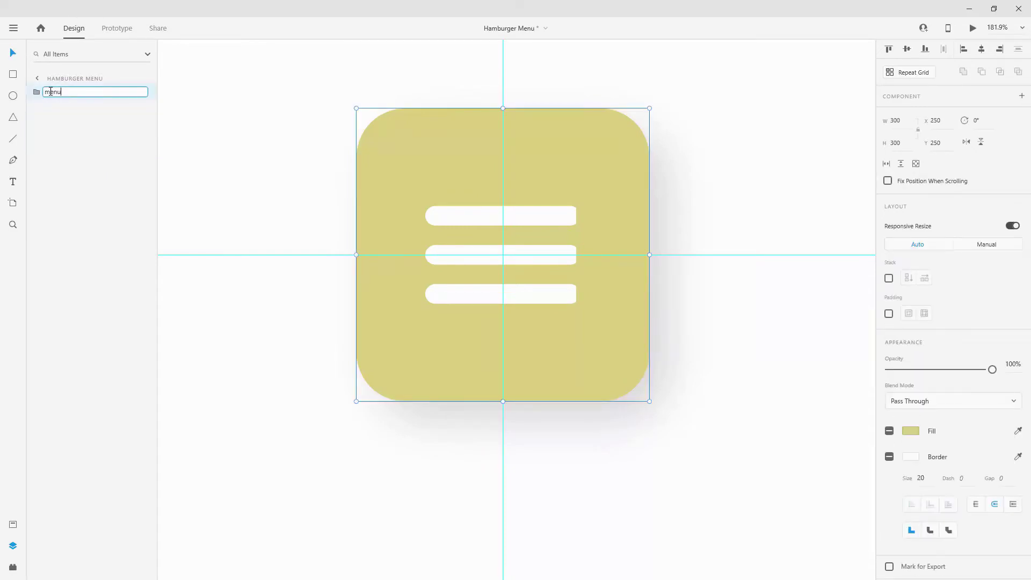
{"action": "type", "text": "_icn"}
{"action": "key", "text": "Return"}
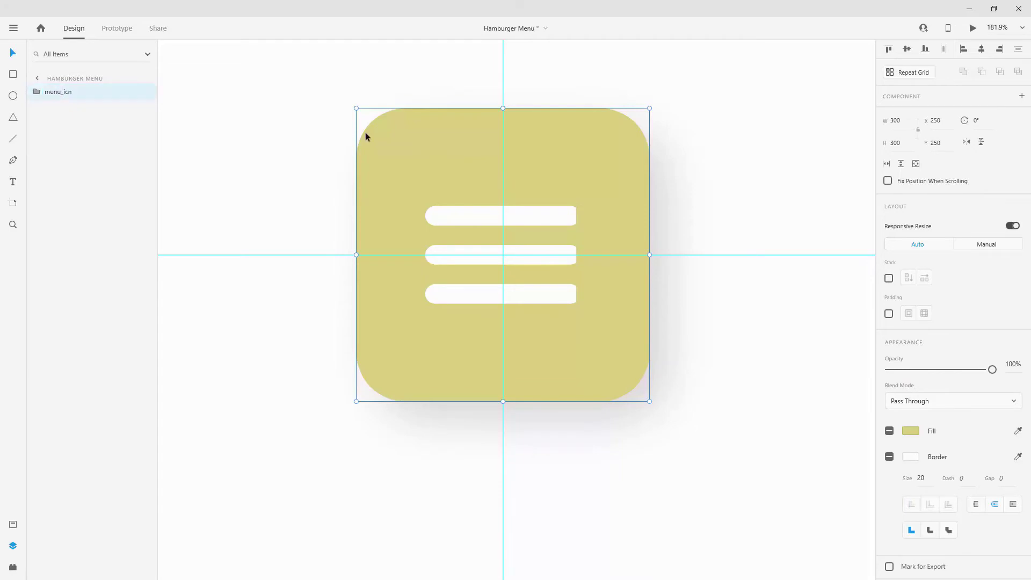
Step: Turn off the bg square's drop shadow and reselect the menu_icn group
{"action": "left_click", "coordinate": [37, 92]}
{"action": "left_click", "coordinate": [59, 161]}
{"action": "left_click", "coordinate": [887, 425]}
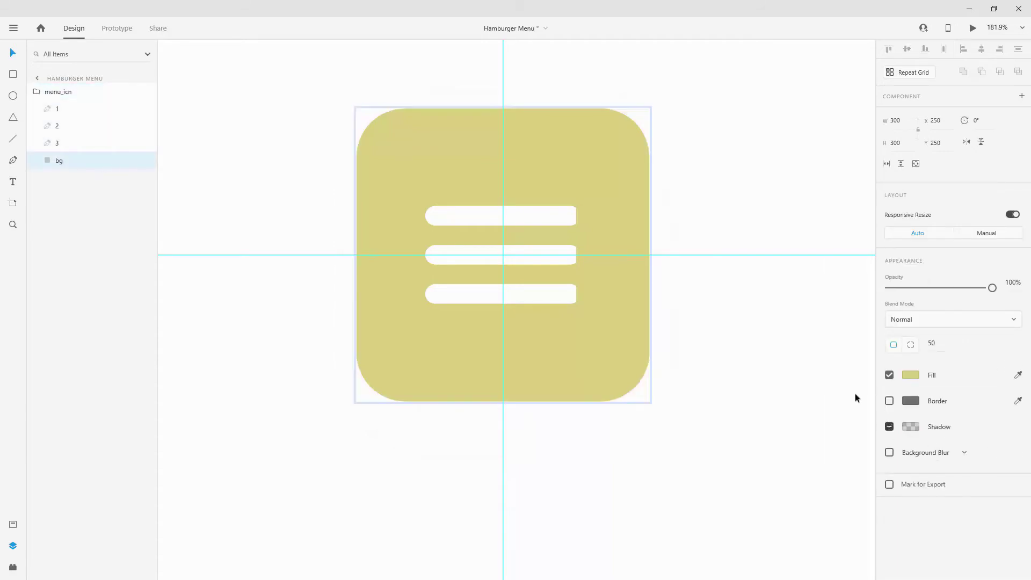
{"action": "left_click", "coordinate": [36, 91]}
Step: Make menu_icn a component and add a hover state named hover
{"action": "key", "text": "ctrl+k"}
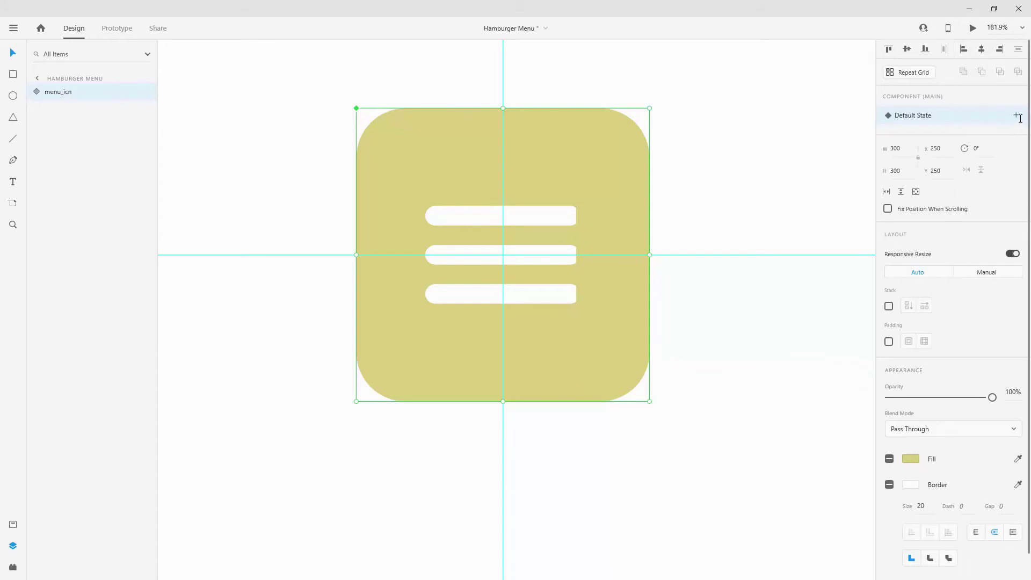
{"action": "left_click", "coordinate": [1017, 116]}
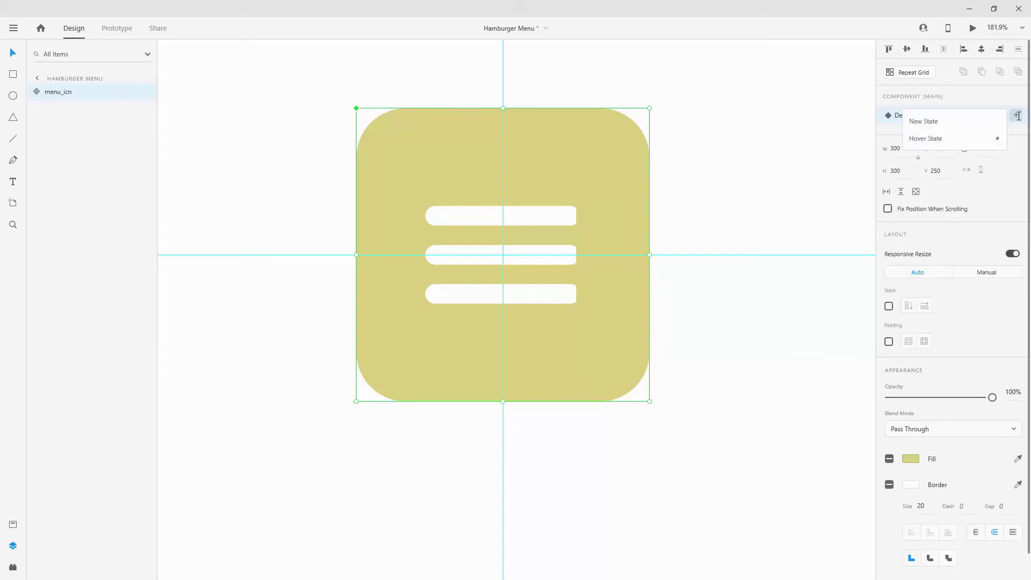
{"action": "left_click", "coordinate": [944, 139]}
{"action": "left_click_drag", "start_coordinate": [944, 133], "coordinate": [875, 133]}
{"action": "type", "text": "hover"}
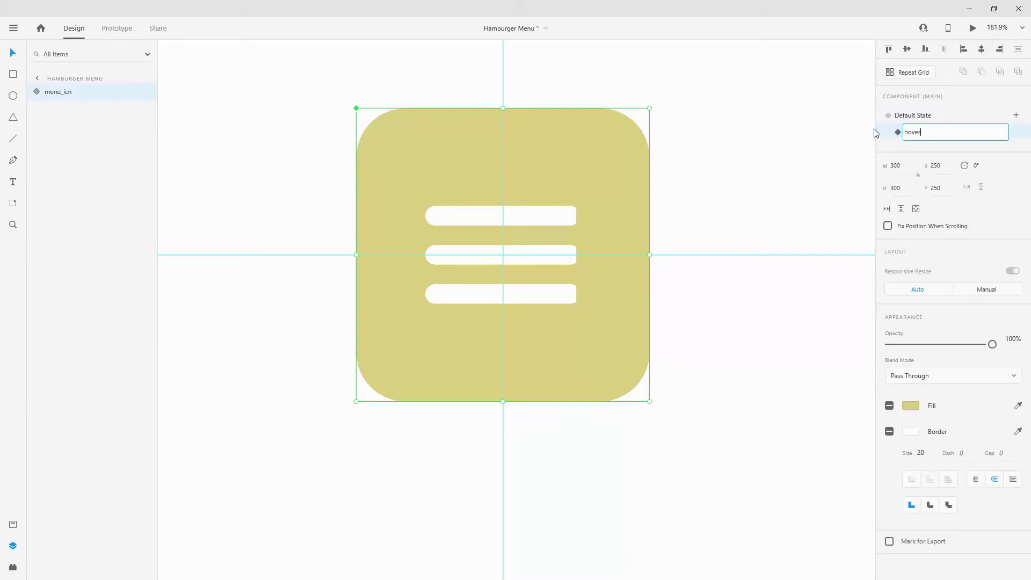
{"action": "key", "text": "Return"}
Step: In the hover state, re-enable the drop shadow on the bg layer
{"action": "left_click", "coordinate": [36, 91]}
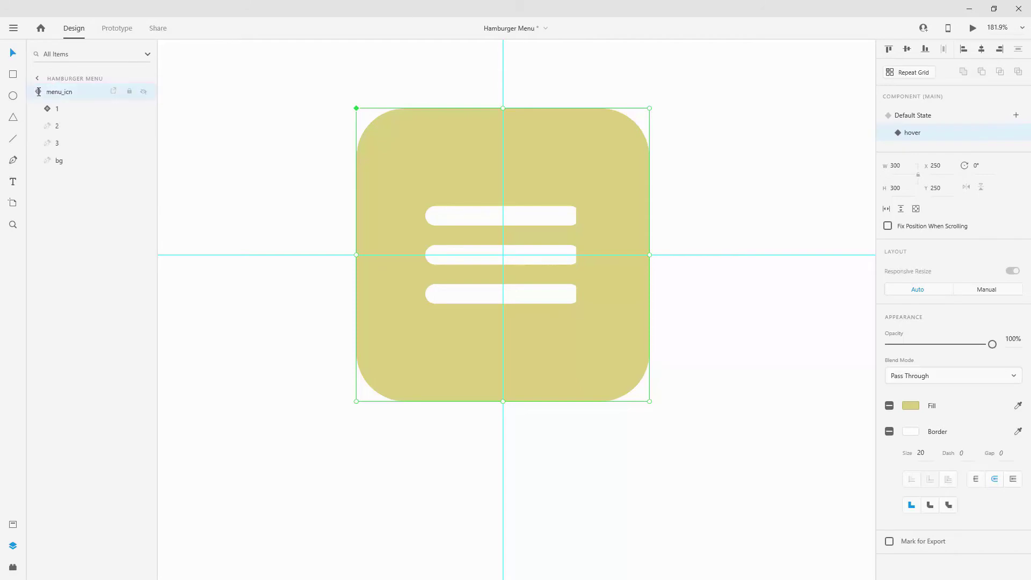
{"action": "left_click", "coordinate": [68, 160]}
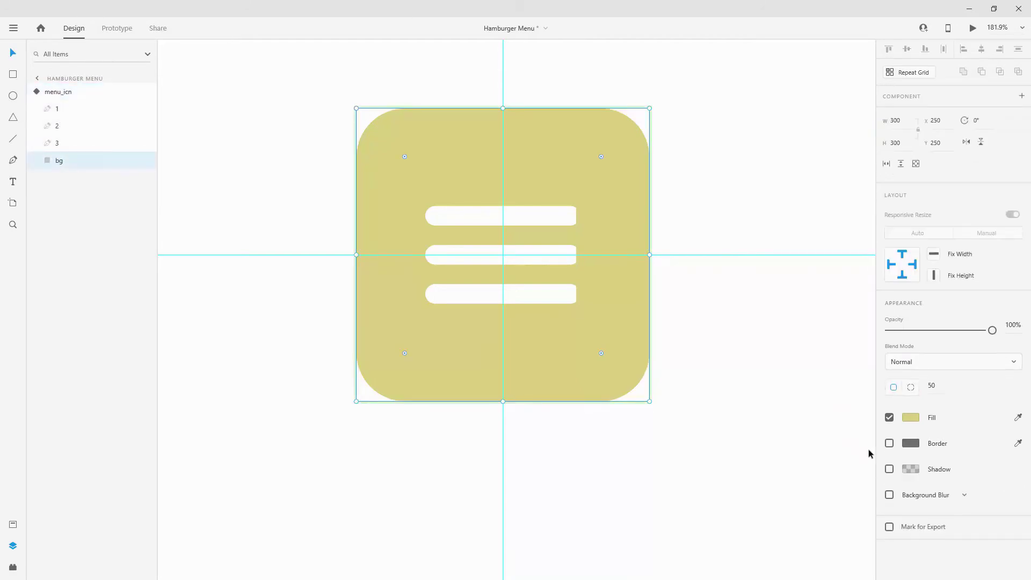
{"action": "left_click", "coordinate": [889, 469]}
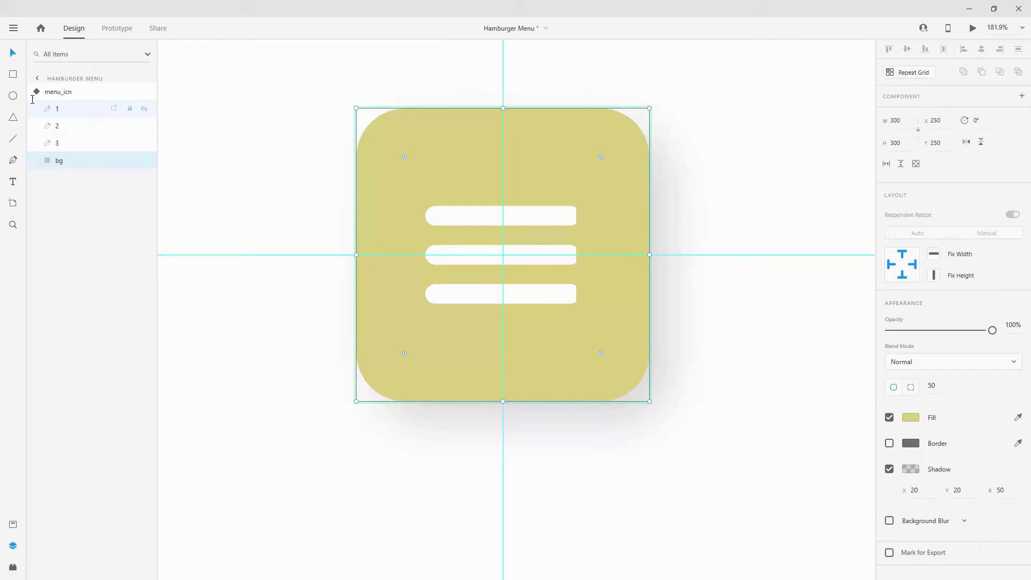
{"action": "key", "text": "Escape"}
Step: Add a third component state and name it tap
{"action": "left_click", "coordinate": [1016, 116]}
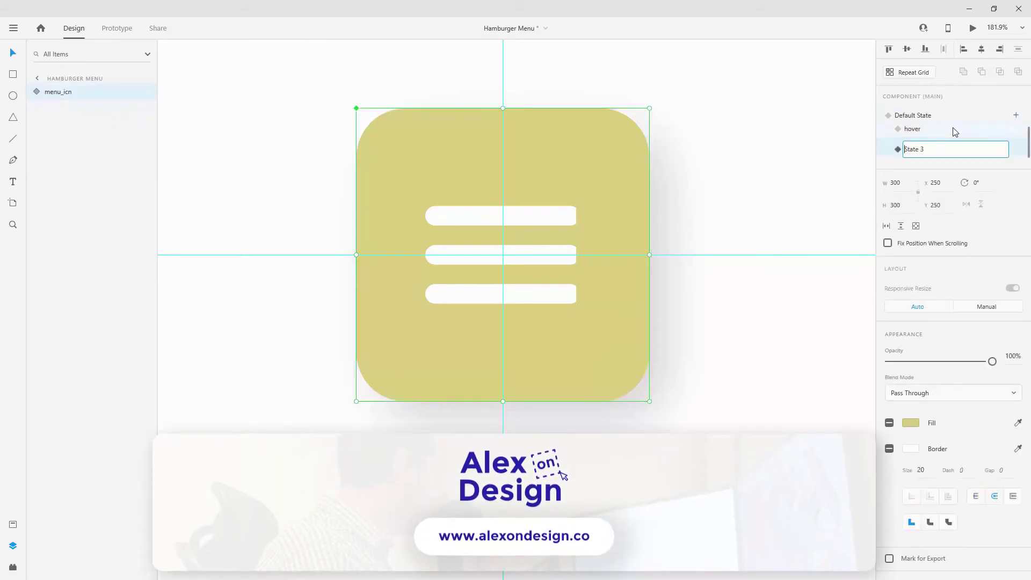
{"action": "key", "text": "Return"}
{"action": "double_click", "coordinate": [917, 151]}
{"action": "type", "text": "tap"}
{"action": "key", "text": "Return"}
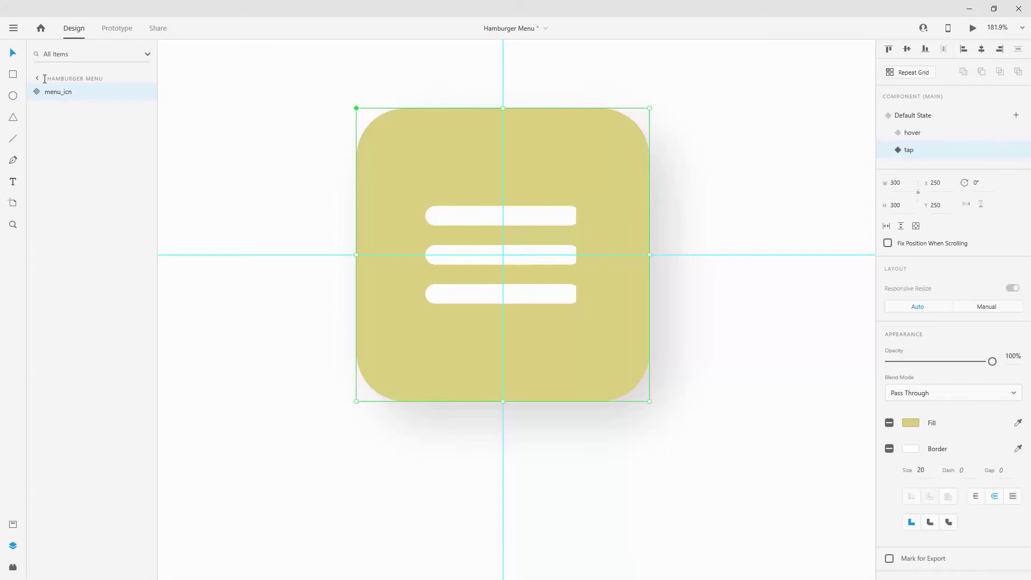
Step: In the tap state, drag both ends of bar 2 inward to form a dot at 400, 400
{"action": "scroll", "coordinate": [523, 245], "scroll_direction": "up", "scroll_amount": 5}
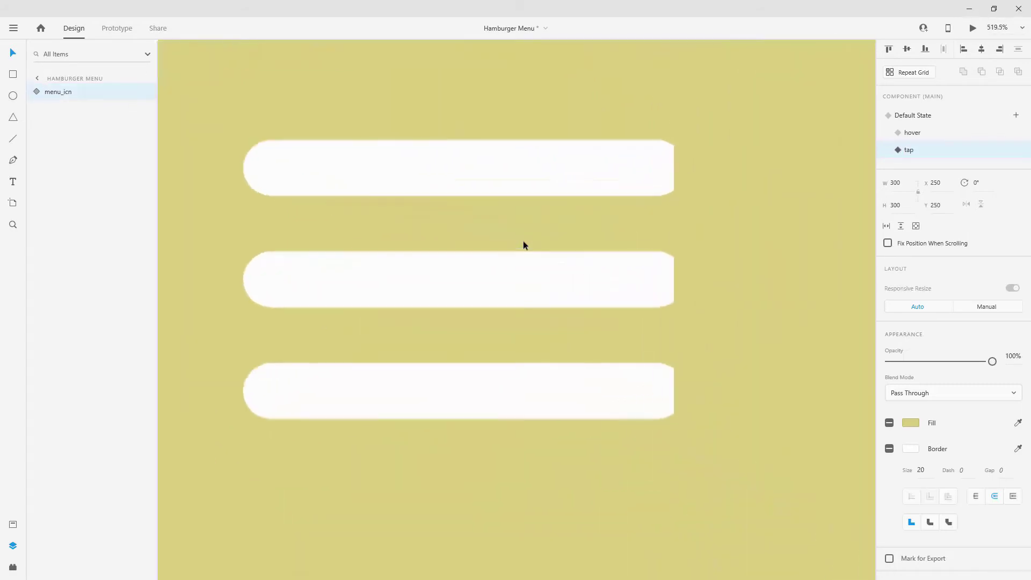
{"action": "left_click", "coordinate": [36, 91]}
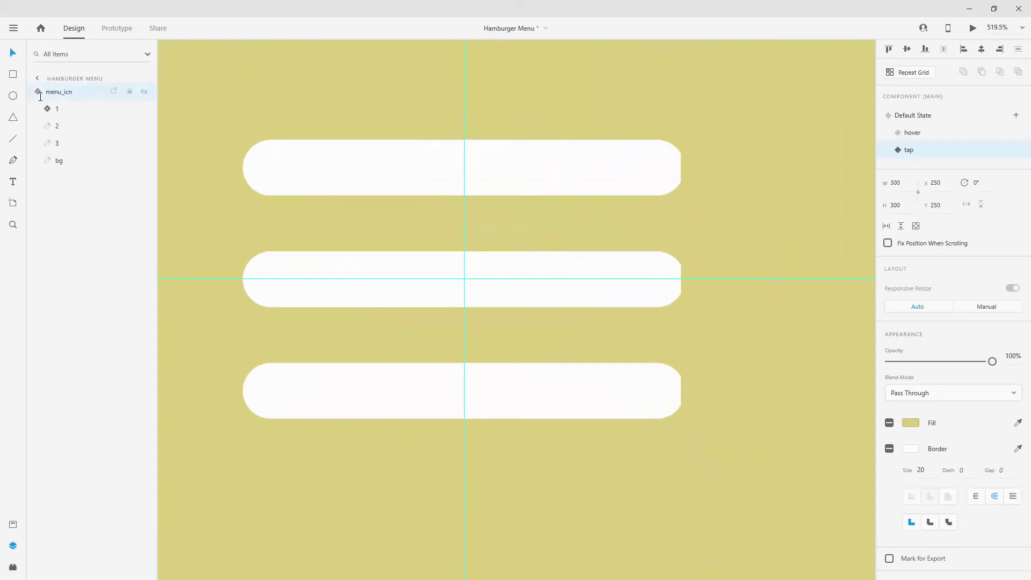
{"action": "left_click", "coordinate": [57, 143]}
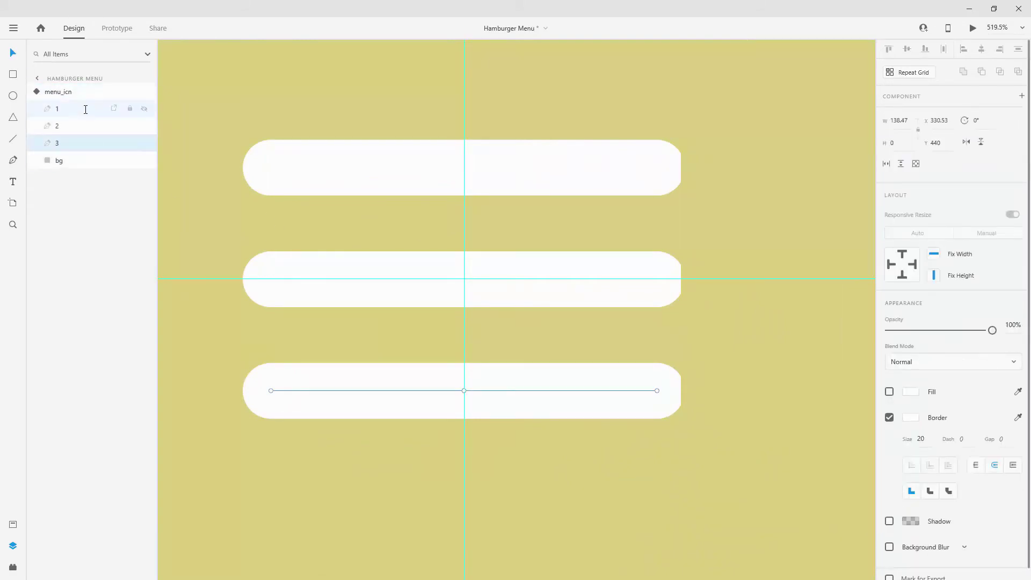
{"action": "left_click", "coordinate": [70, 126]}
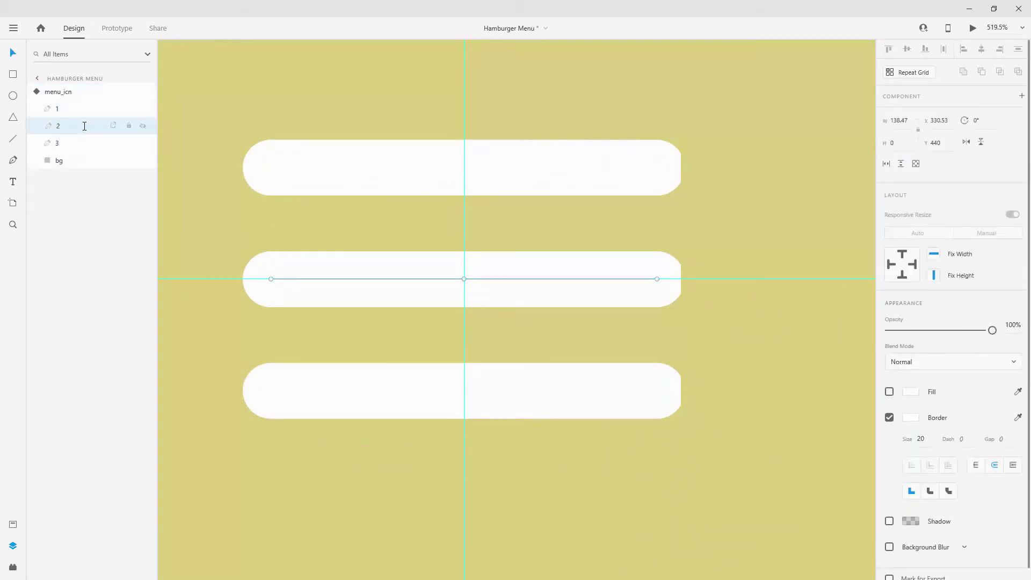
{"action": "double_click", "coordinate": [600, 295]}
{"action": "left_click_drag", "start_coordinate": [656, 279], "coordinate": [463, 281]}
{"action": "left_click_drag", "start_coordinate": [271, 280], "coordinate": [465, 278]}
{"action": "scroll", "coordinate": [672, 150], "scroll_direction": "up", "scroll_amount": 10}
{"action": "scroll", "coordinate": [672, 149], "scroll_direction": "down", "scroll_amount": 6}
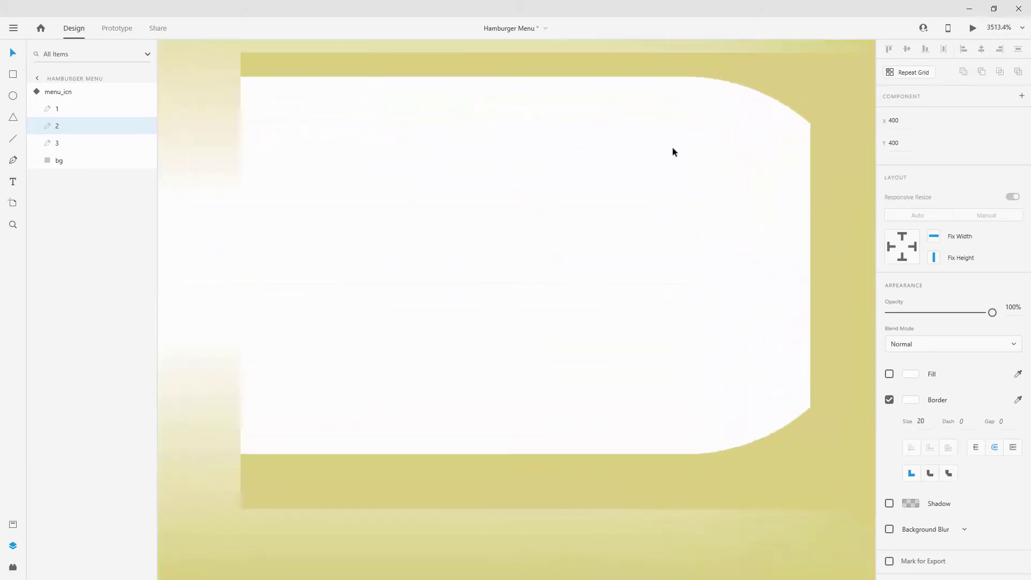
{"action": "scroll", "coordinate": [718, 195], "scroll_direction": "down", "scroll_amount": 5}
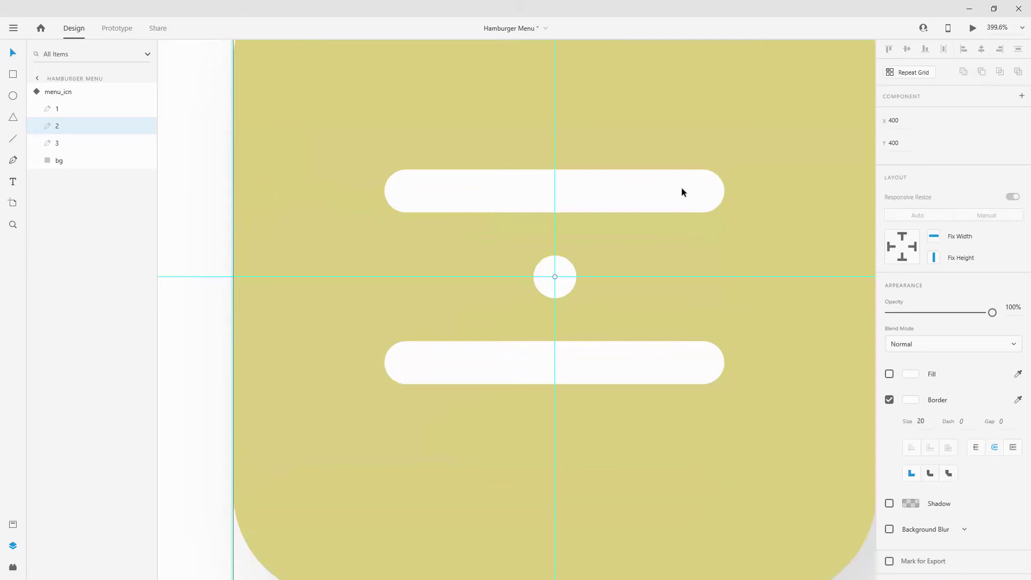
Step: Bend the top bar into a V by pulling a new centre anchor down and raising its ends
{"action": "double_click", "coordinate": [598, 182]}
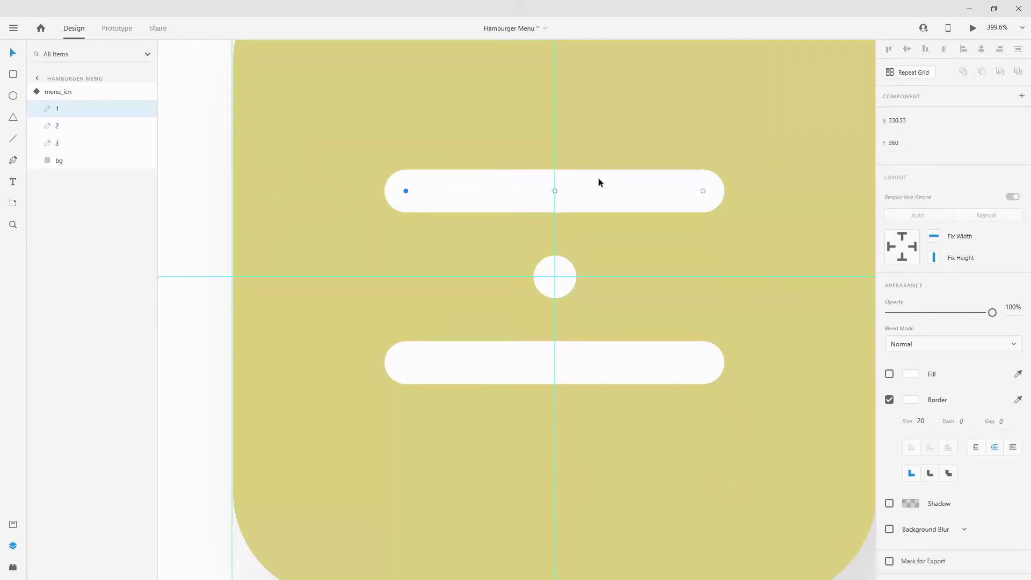
{"action": "left_click", "coordinate": [554, 191]}
{"action": "left_click_drag", "start_coordinate": [554, 192], "coordinate": [555, 278]}
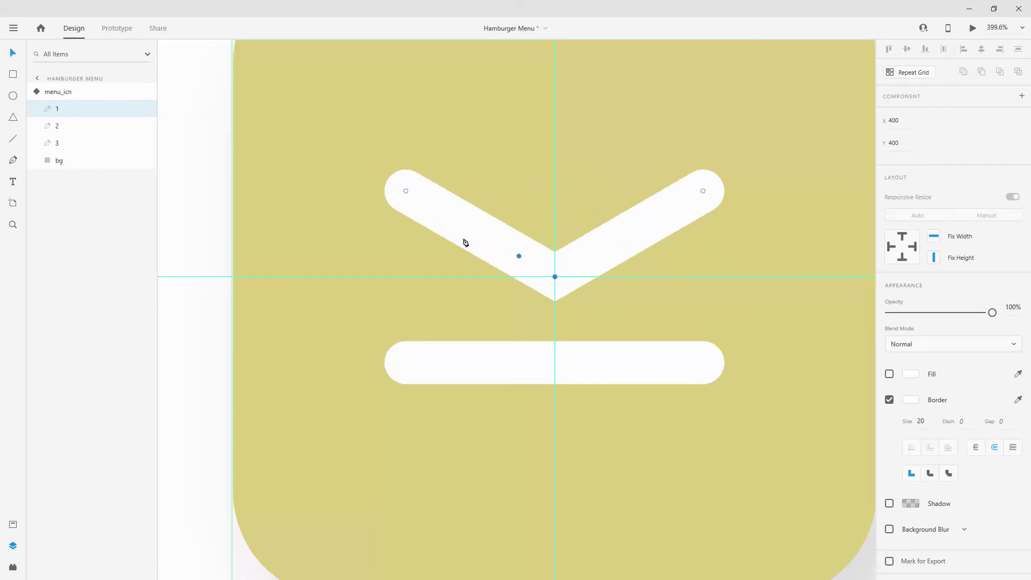
{"action": "left_click", "coordinate": [405, 191]}
{"action": "left_click", "coordinate": [702, 191], "text": "shift"}
{"action": "key", "text": "shift+Up"}
{"action": "key", "text": "shift+Up"}
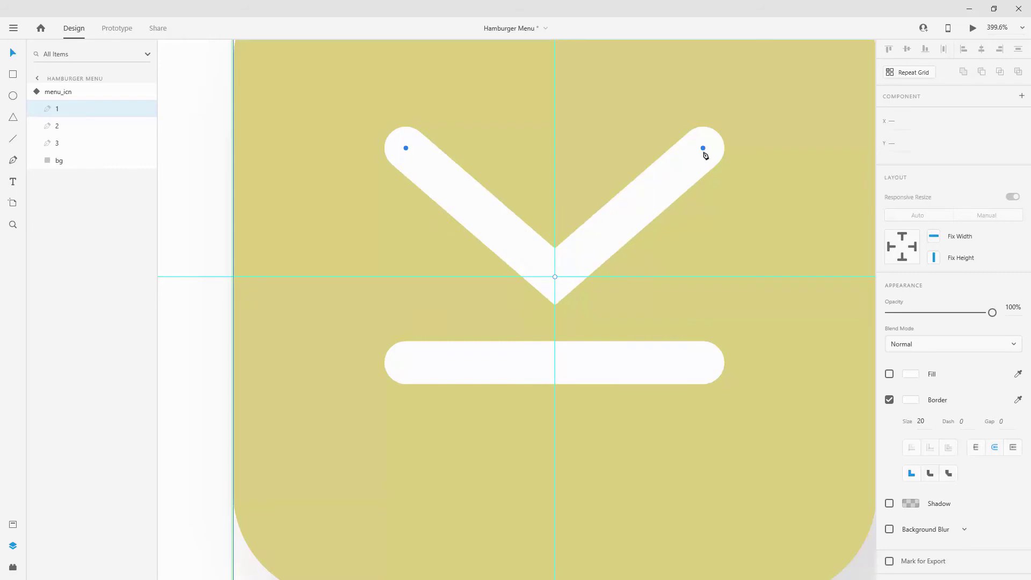
Step: Bend the bottom bar up to the centre and lower its ends, completing the X
{"action": "left_click", "coordinate": [623, 352]}
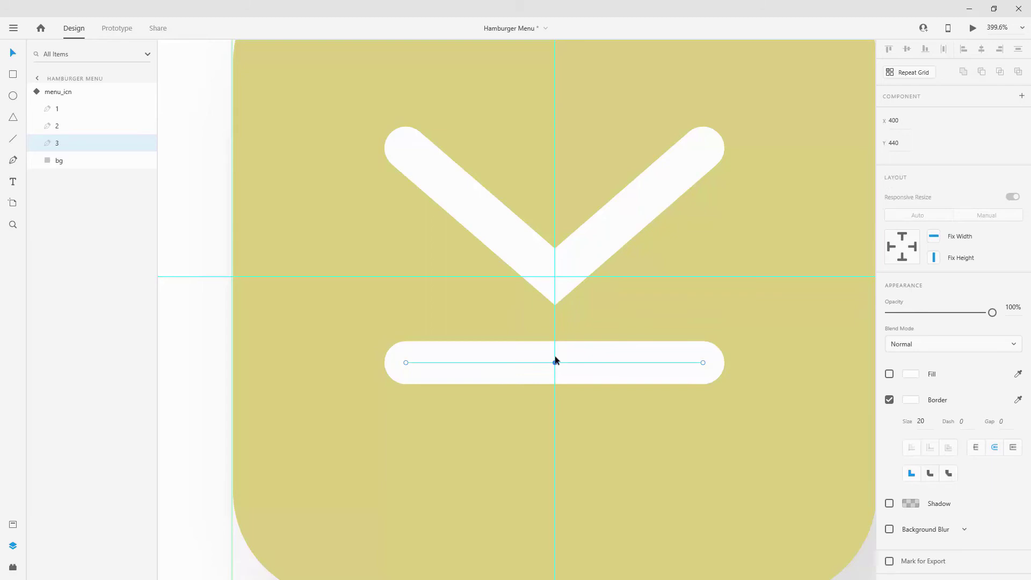
{"action": "left_click_drag", "start_coordinate": [555, 362], "coordinate": [553, 277]}
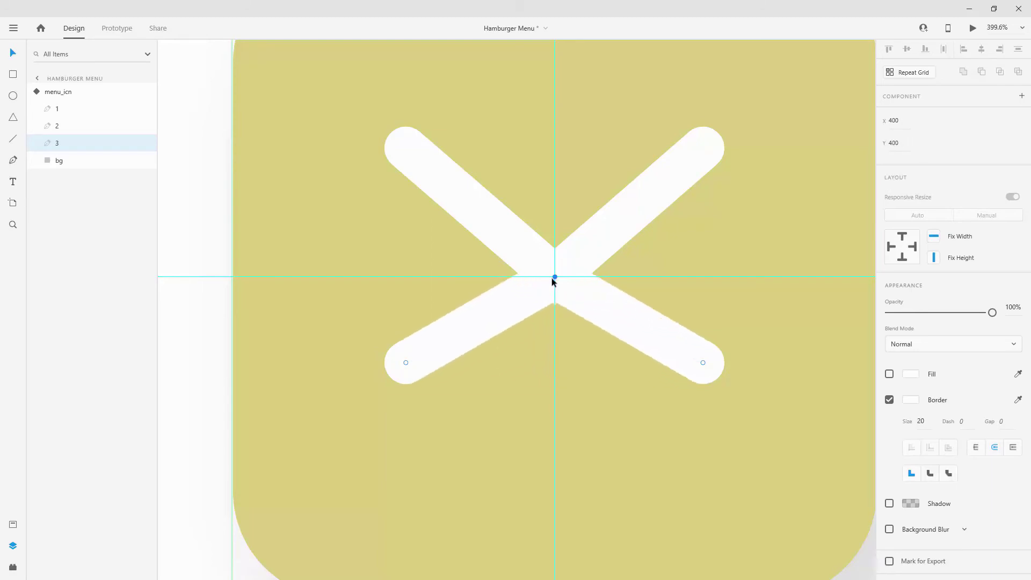
{"action": "scroll", "coordinate": [552, 278], "scroll_direction": "up", "scroll_amount": 5}
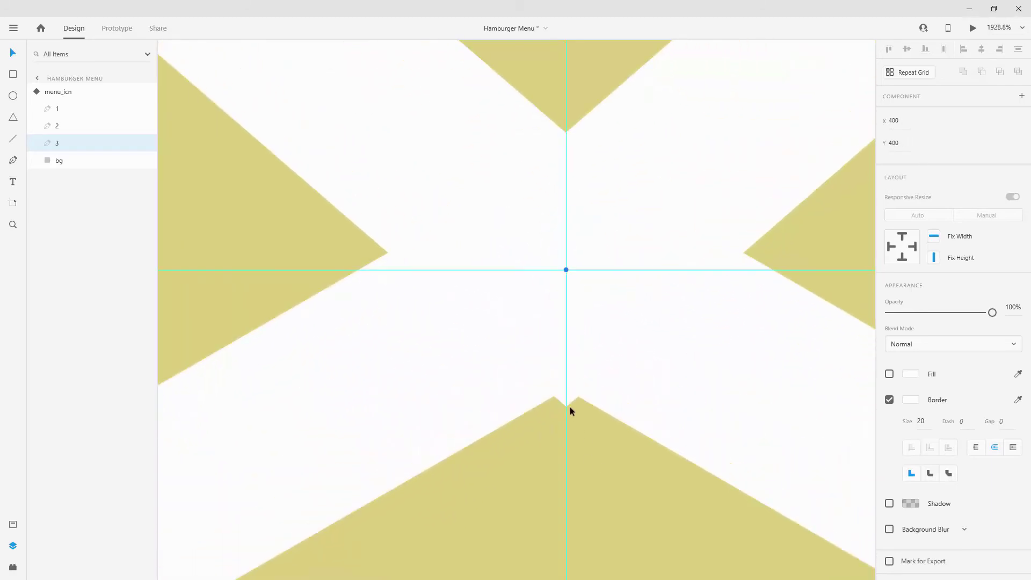
{"action": "key", "text": "Down"}
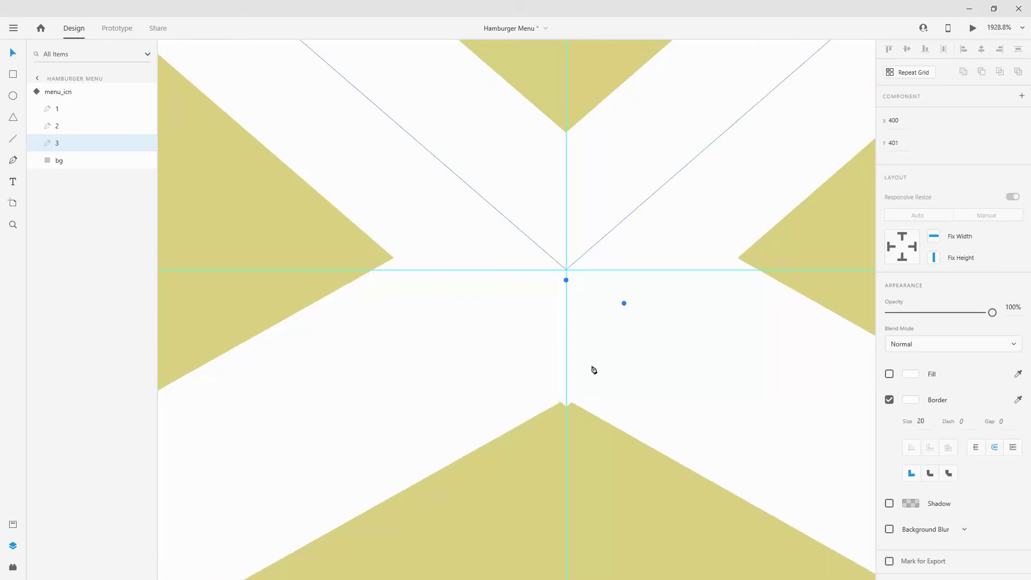
{"action": "scroll", "coordinate": [556, 183], "scroll_direction": "down", "scroll_amount": 5}
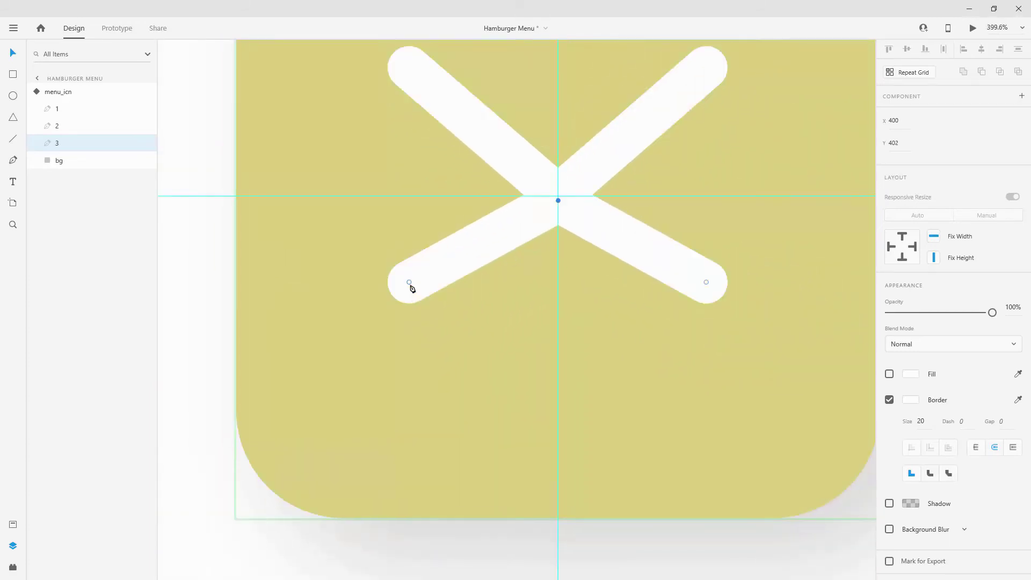
{"action": "left_click", "coordinate": [409, 282]}
{"action": "left_click", "coordinate": [706, 282], "text": "shift"}
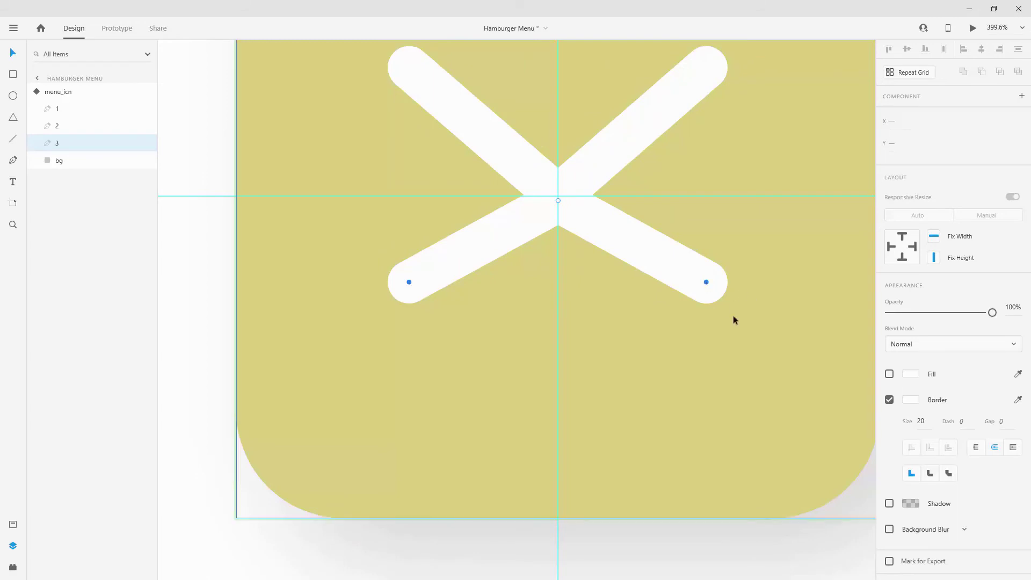
{"action": "key", "text": "shift+Down"}
{"action": "key", "text": "shift+Down"}
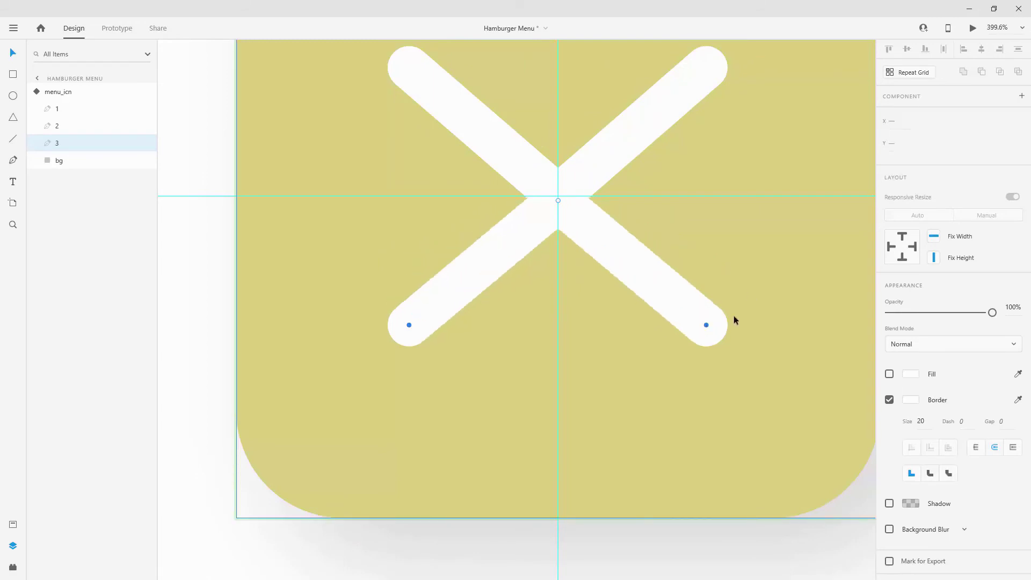
{"action": "scroll", "coordinate": [549, 303], "scroll_direction": "down", "scroll_amount": 3}
{"action": "scroll", "coordinate": [549, 304], "scroll_direction": "down", "scroll_amount": 2}
{"action": "scroll", "coordinate": [685, 337], "scroll_direction": "down", "scroll_amount": 2}
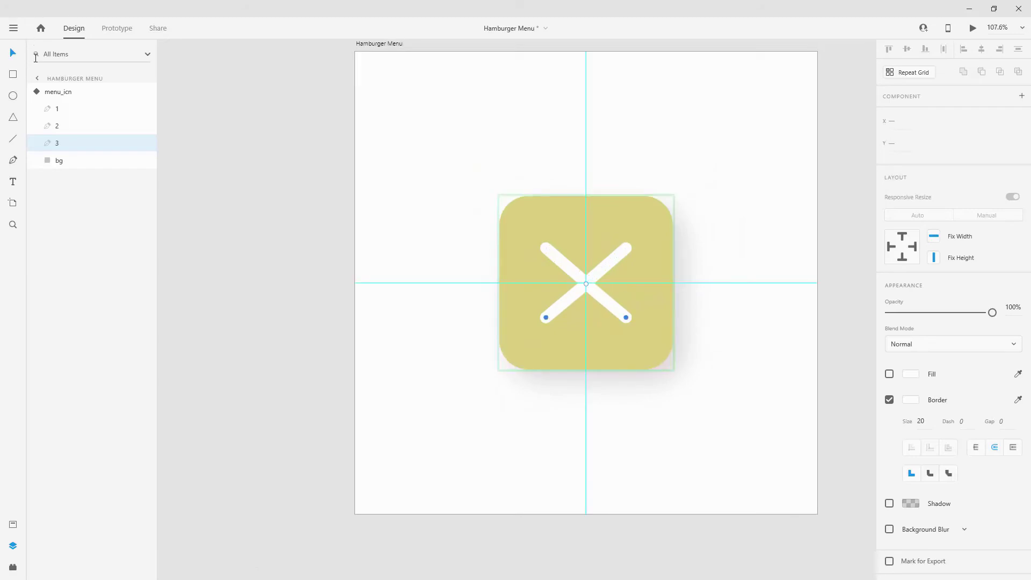
{"action": "left_click", "coordinate": [36, 93]}
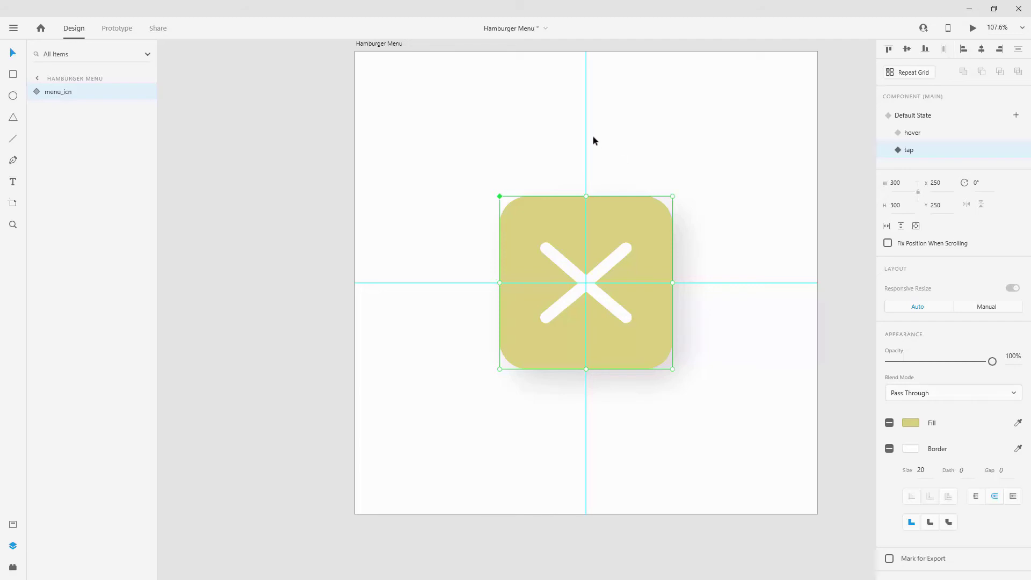
{"action": "left_click_drag", "start_coordinate": [585, 138], "coordinate": [344, 161]}
{"action": "left_click_drag", "start_coordinate": [396, 281], "coordinate": [395, 53]}
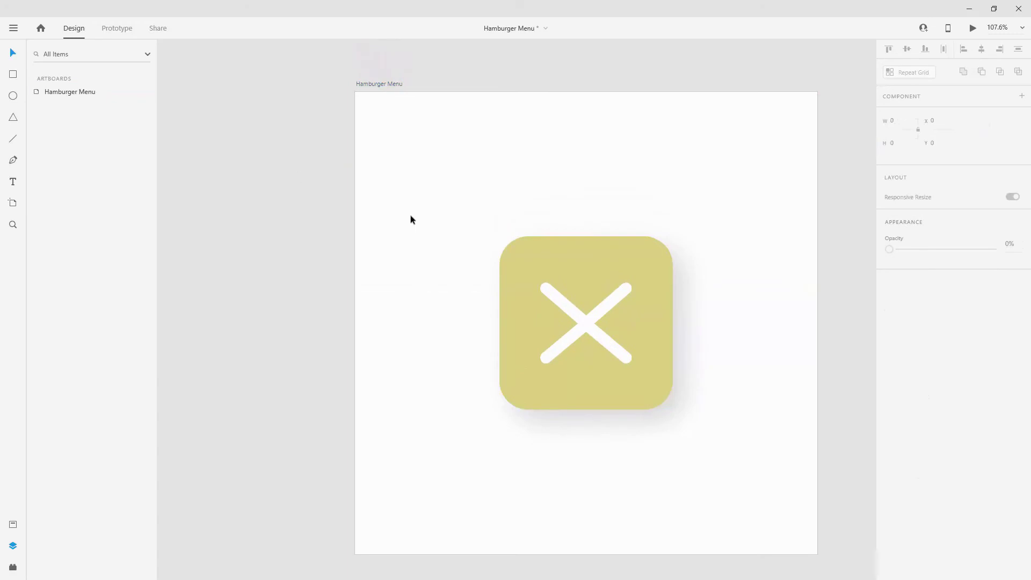
{"action": "scroll", "coordinate": [479, 250], "scroll_direction": "right", "scroll_amount": 3}
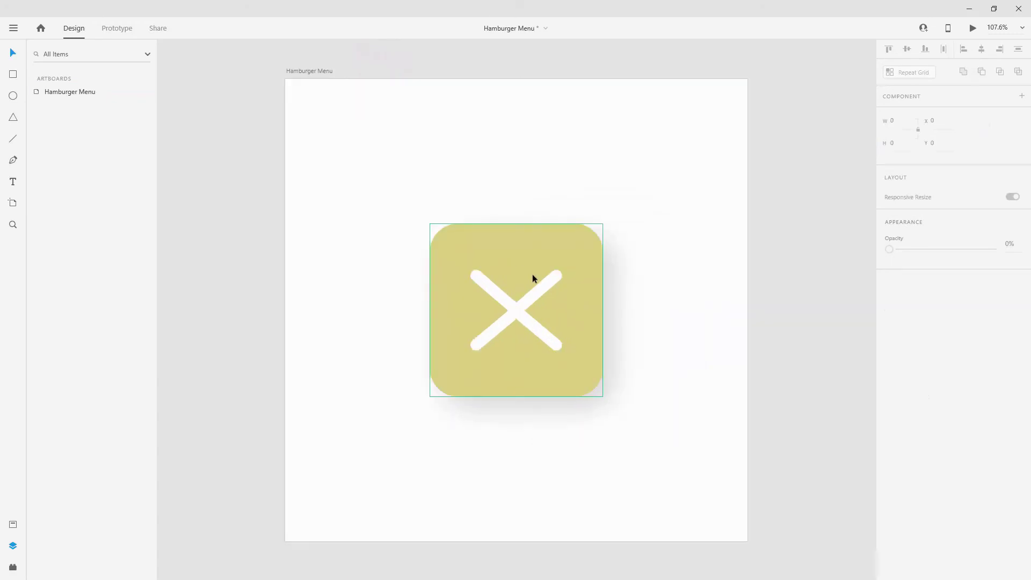
Step: In Prototype mode, select the icon component and switch to its hover state
{"action": "left_click", "coordinate": [113, 27]}
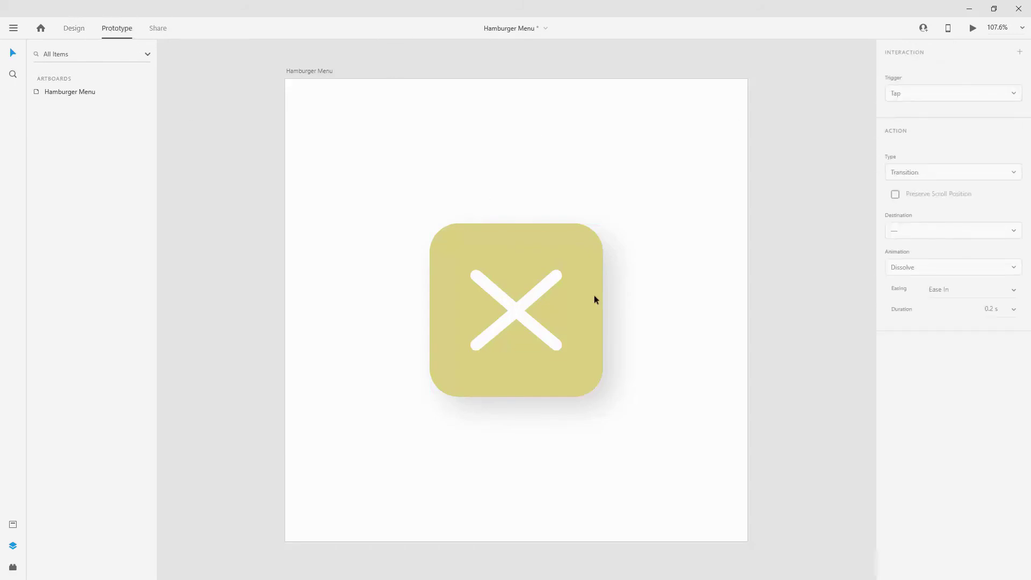
{"action": "left_click", "coordinate": [571, 257]}
{"action": "left_click", "coordinate": [927, 69]}
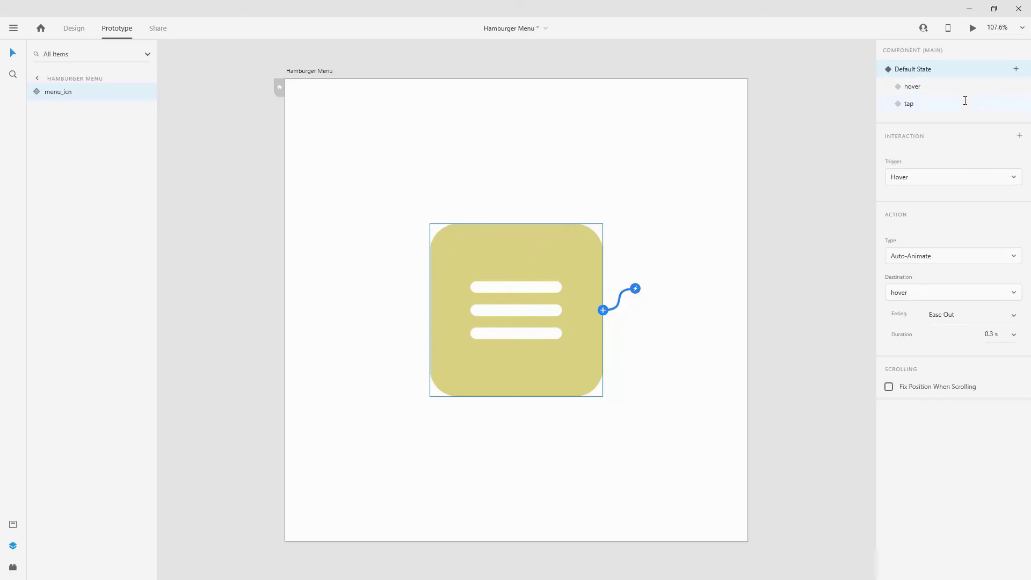
{"action": "left_click", "coordinate": [953, 84]}
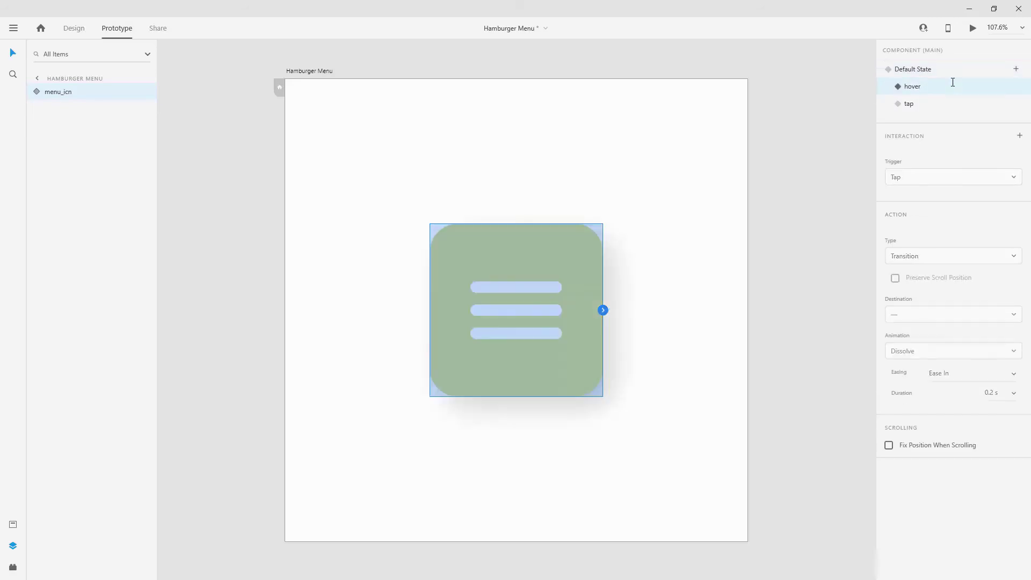
Step: Give the middle bar a Tap interaction that auto-animates to the tap state (Ease In-Out, 0.4 s)
{"action": "double_click", "coordinate": [562, 251]}
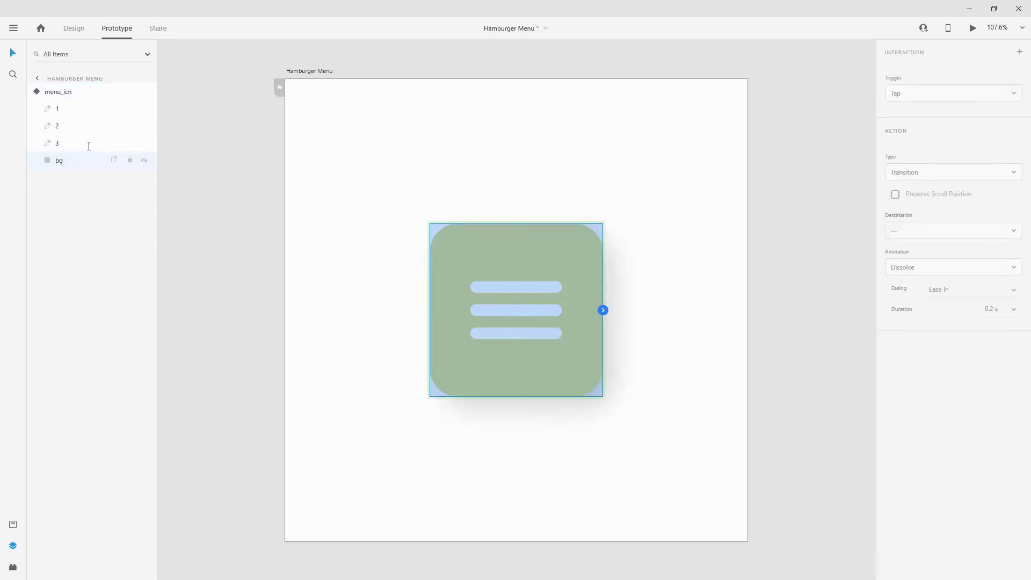
{"action": "left_click", "coordinate": [34, 109]}
{"action": "left_click", "coordinate": [35, 127]}
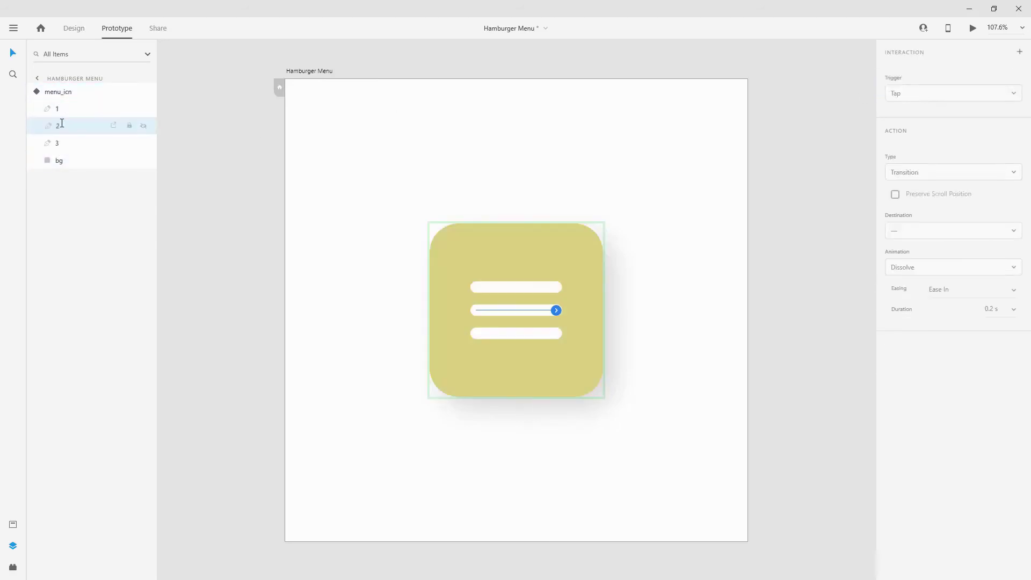
{"action": "left_click", "coordinate": [558, 310]}
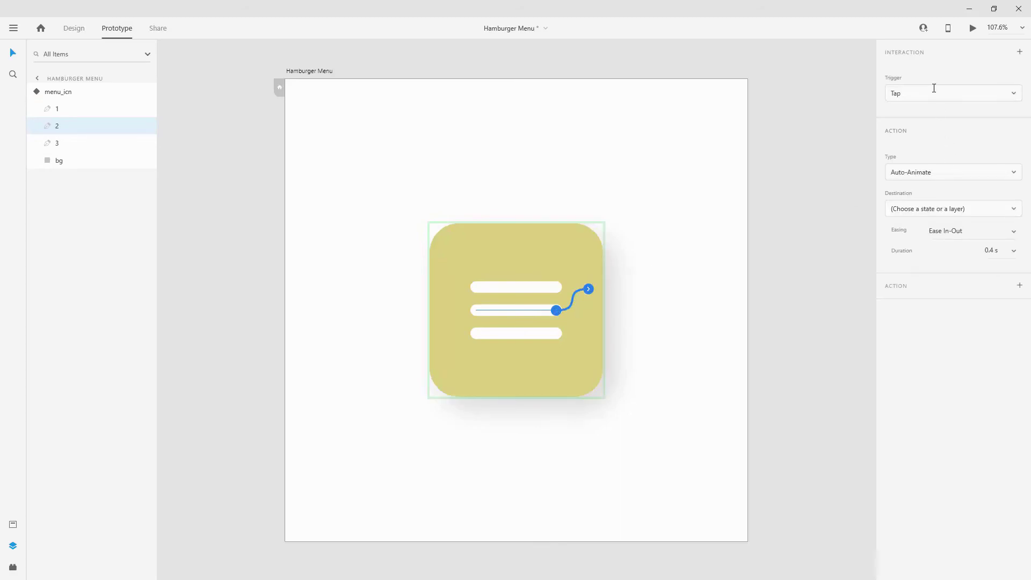
{"action": "left_click", "coordinate": [932, 213]}
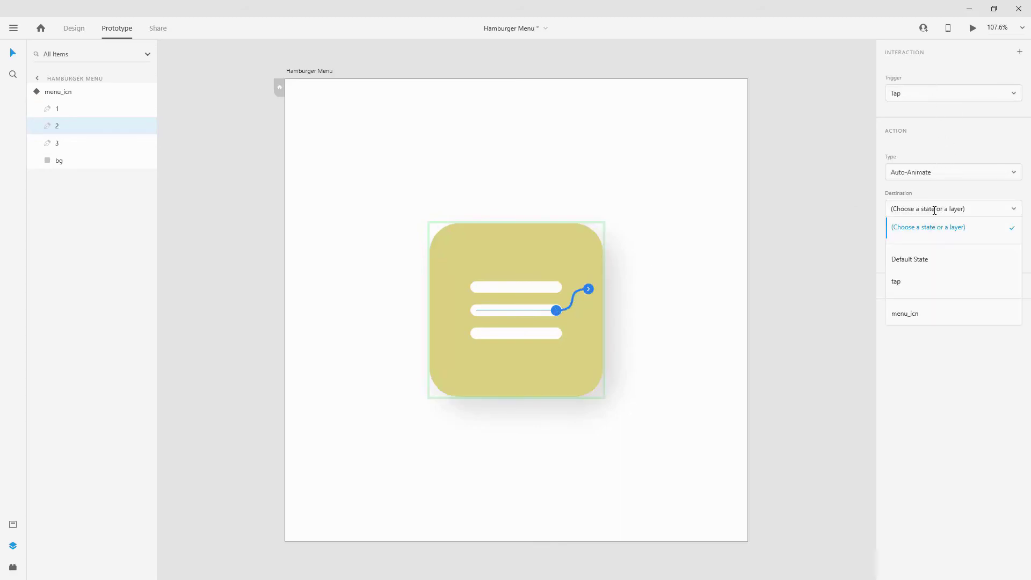
{"action": "left_click", "coordinate": [913, 281]}
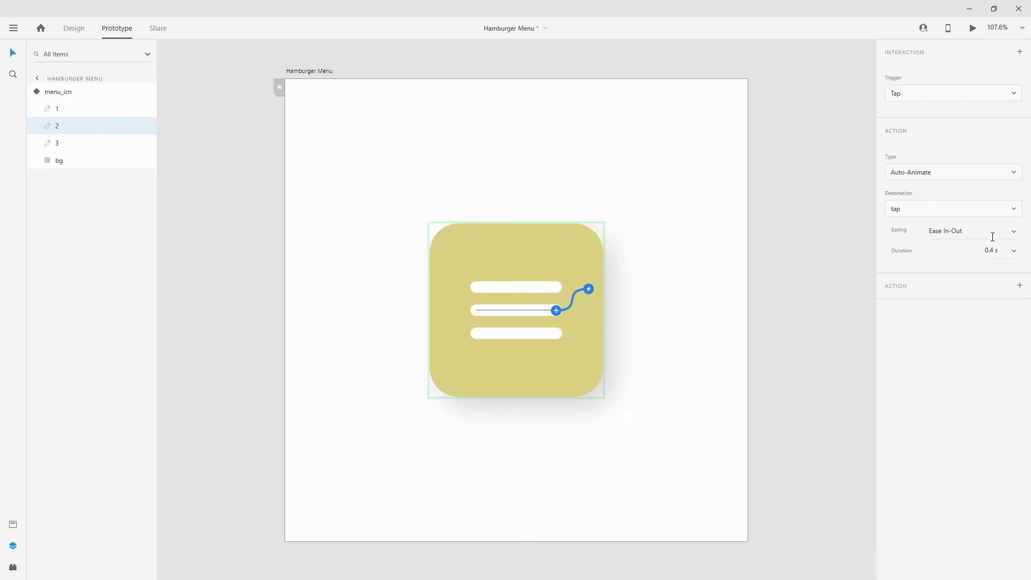
Step: Switch the icon component to its tap state and select the bg layer inside it
{"action": "left_click", "coordinate": [36, 94]}
{"action": "left_click", "coordinate": [932, 103]}
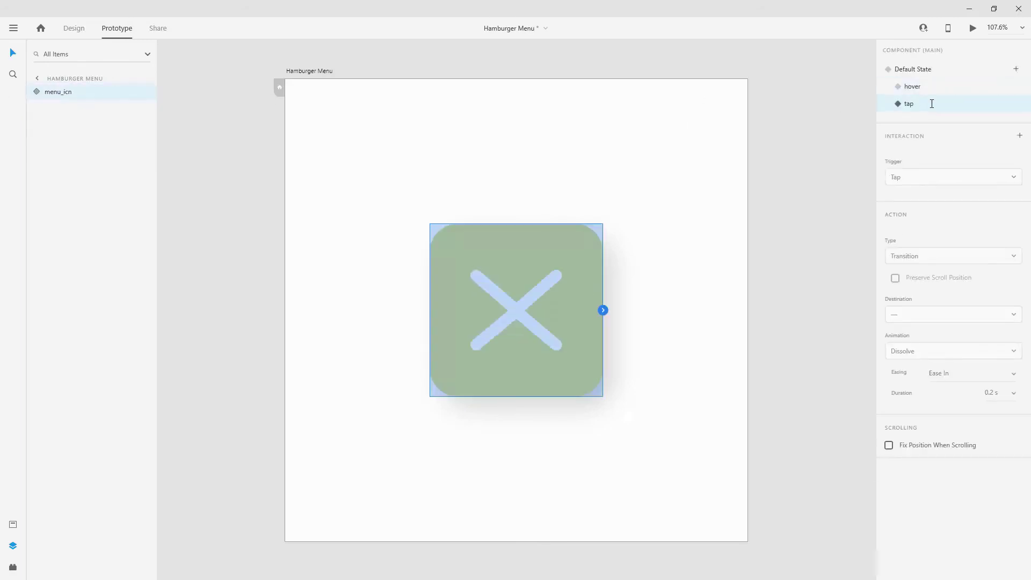
{"action": "left_click", "coordinate": [34, 92]}
{"action": "left_click", "coordinate": [76, 156]}
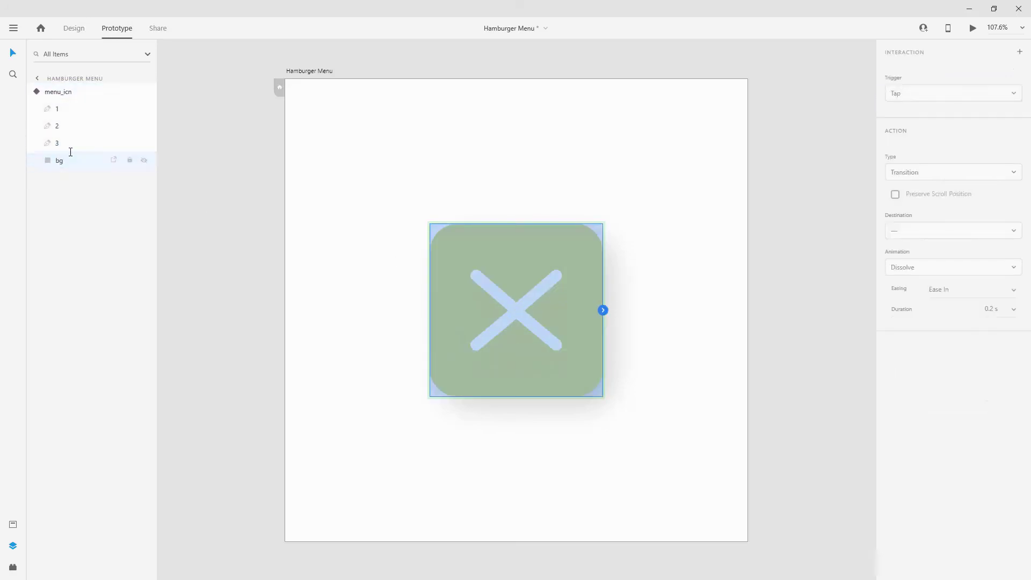
Step: Make tapping bg auto-animate back to the hover state, then reselect the Default State
{"action": "left_click", "coordinate": [603, 310]}
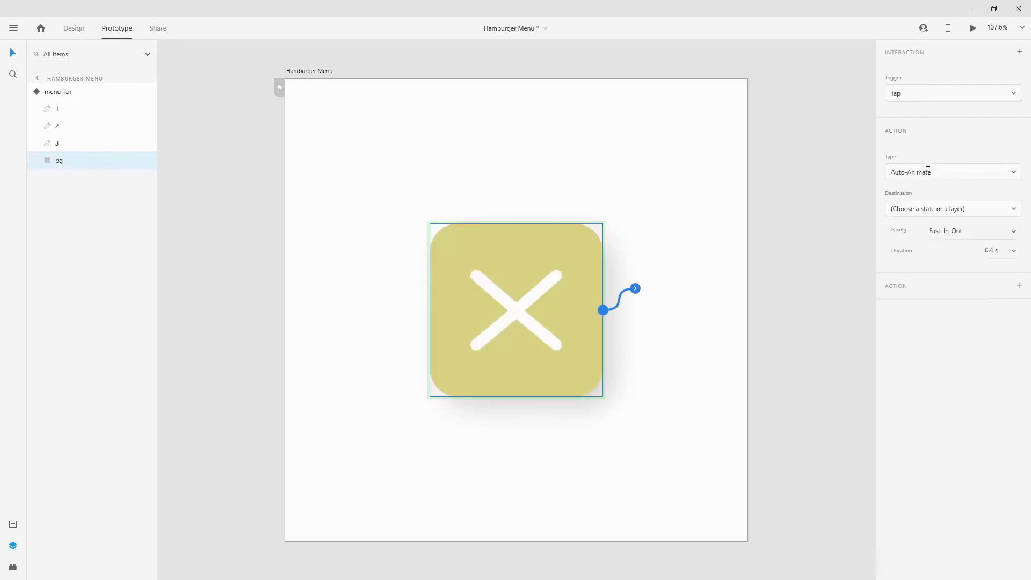
{"action": "left_click", "coordinate": [933, 207]}
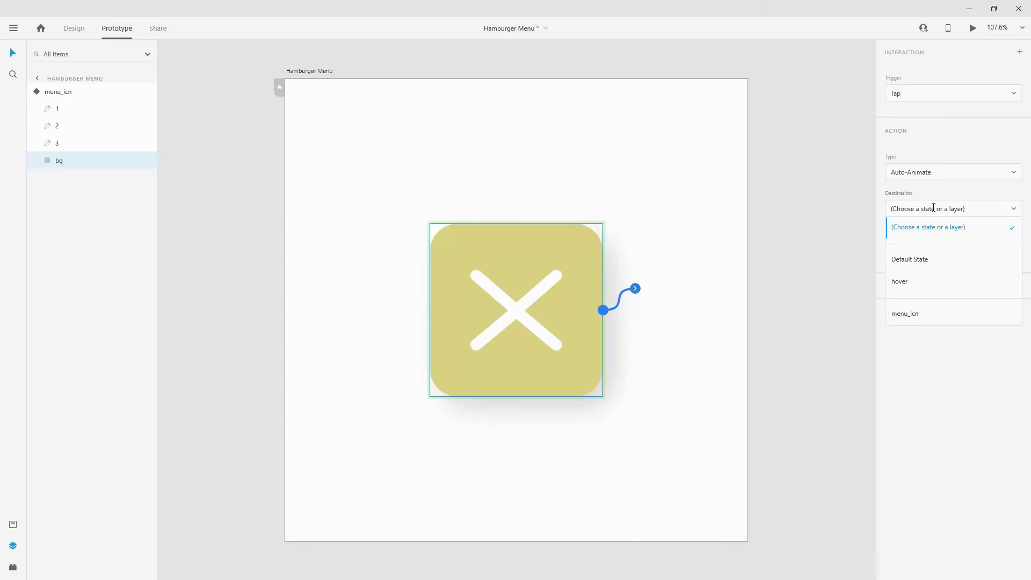
{"action": "left_click", "coordinate": [919, 279]}
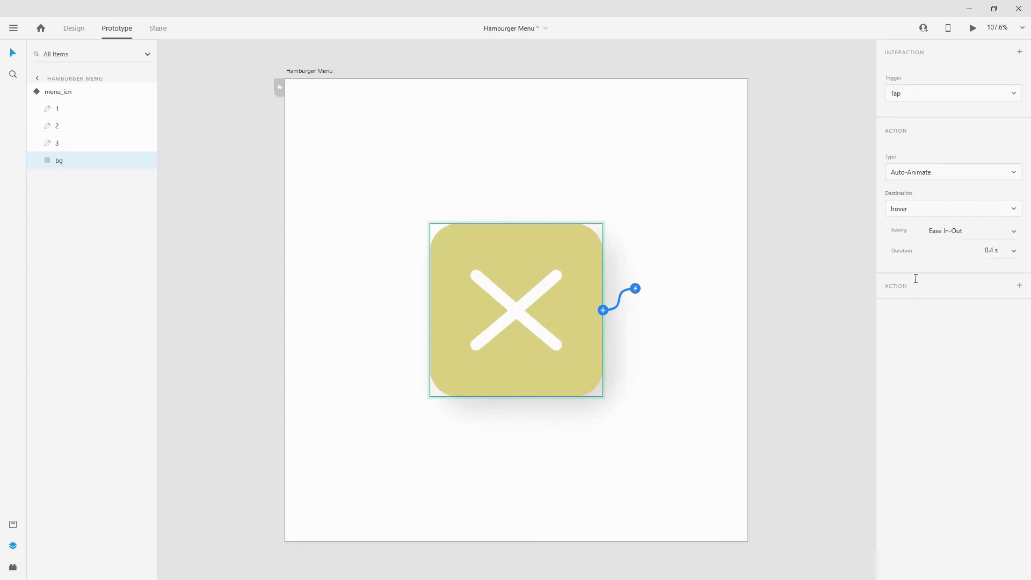
{"action": "left_click", "coordinate": [38, 91]}
{"action": "left_click", "coordinate": [913, 70]}
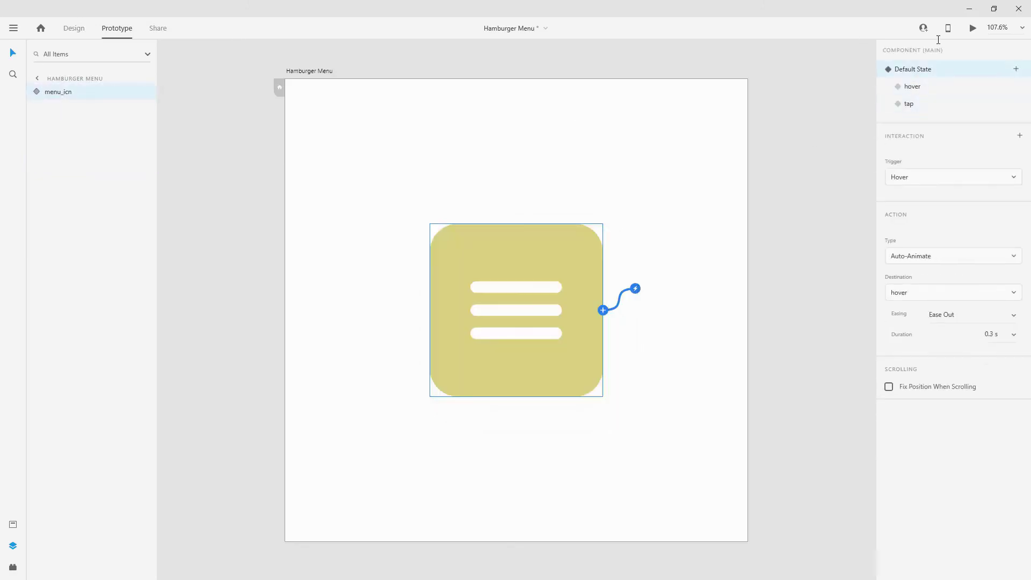
Step: Run Desktop Preview and tap the icon three times, morphing the lines into an X and back
{"action": "left_click", "coordinate": [973, 28]}
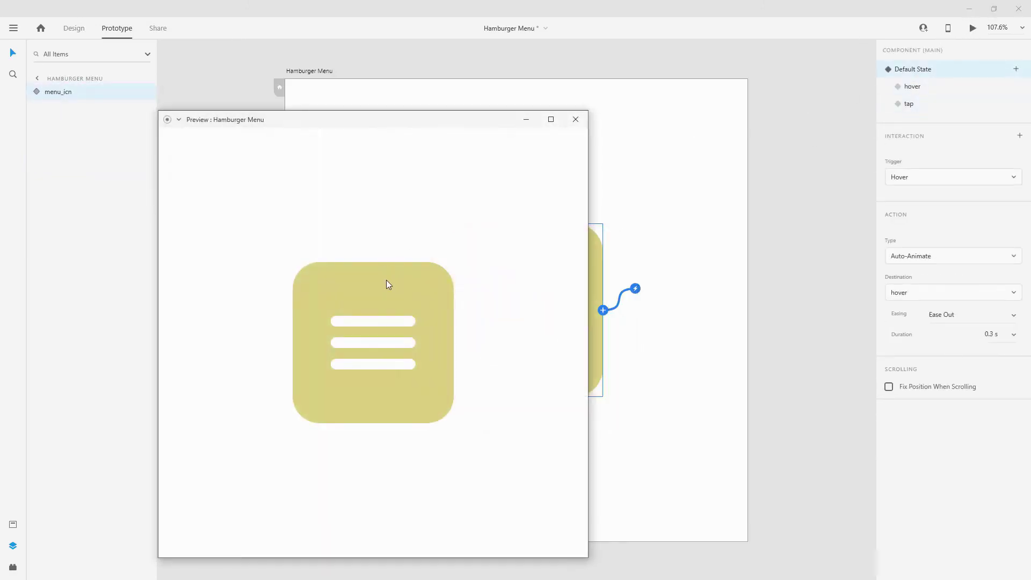
{"action": "mouse_move", "coordinate": [396, 301]}
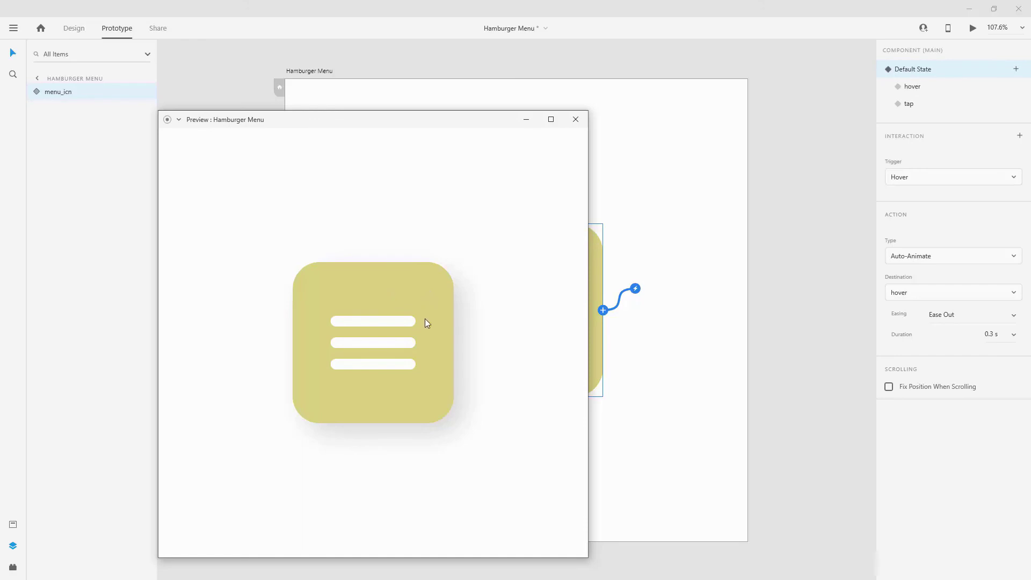
{"action": "left_click", "coordinate": [419, 352]}
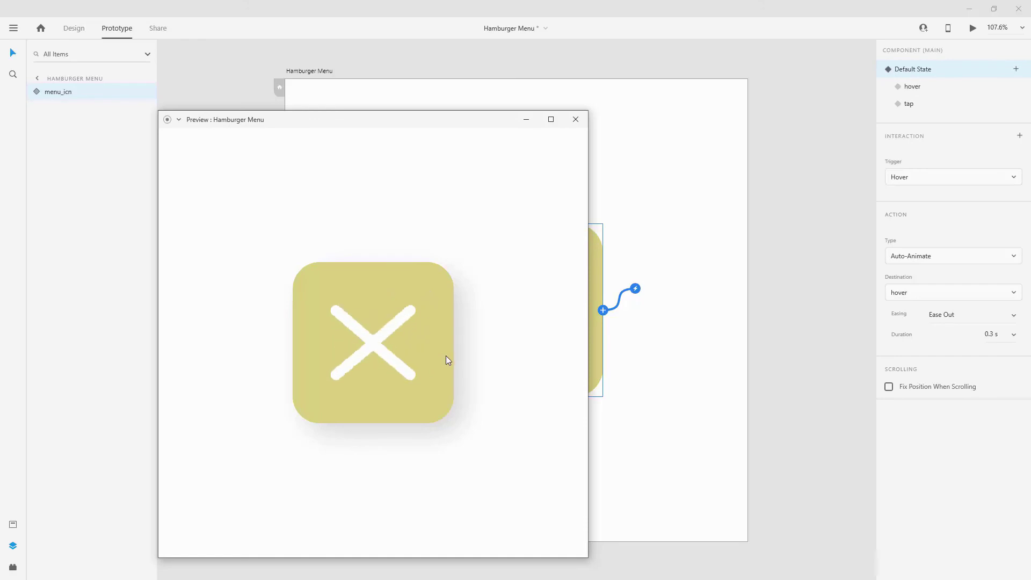
{"action": "left_click", "coordinate": [446, 357]}
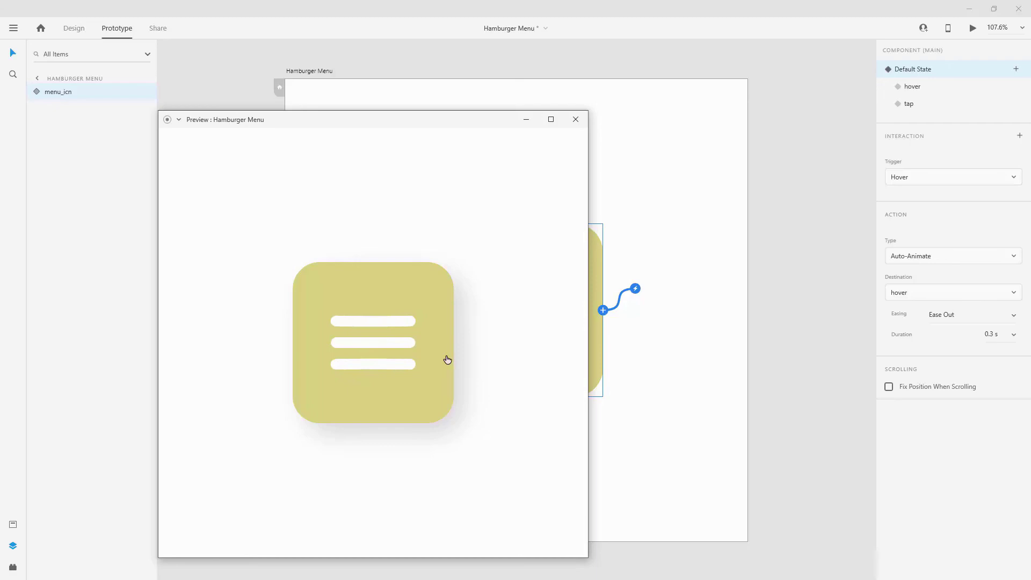
{"action": "left_click", "coordinate": [409, 342]}
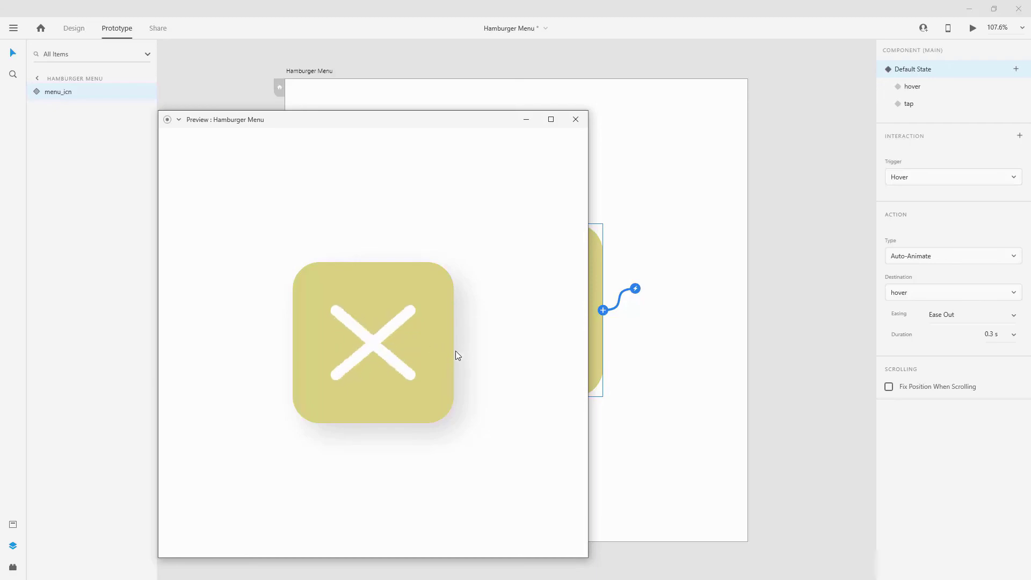
{"action": "left_click", "coordinate": [438, 354]}
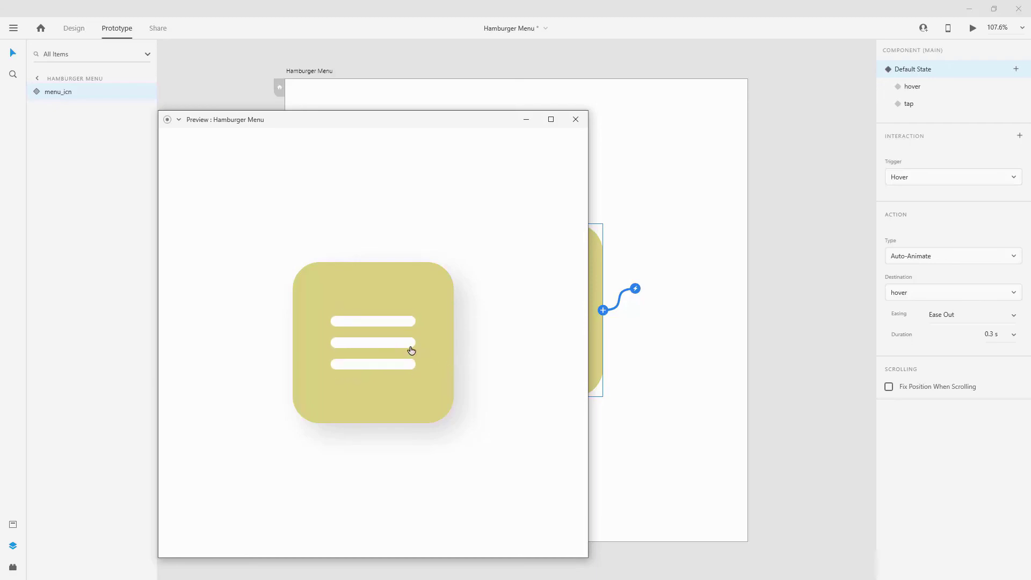
{"action": "left_click", "coordinate": [439, 349]}
{"action": "left_click", "coordinate": [440, 352]}
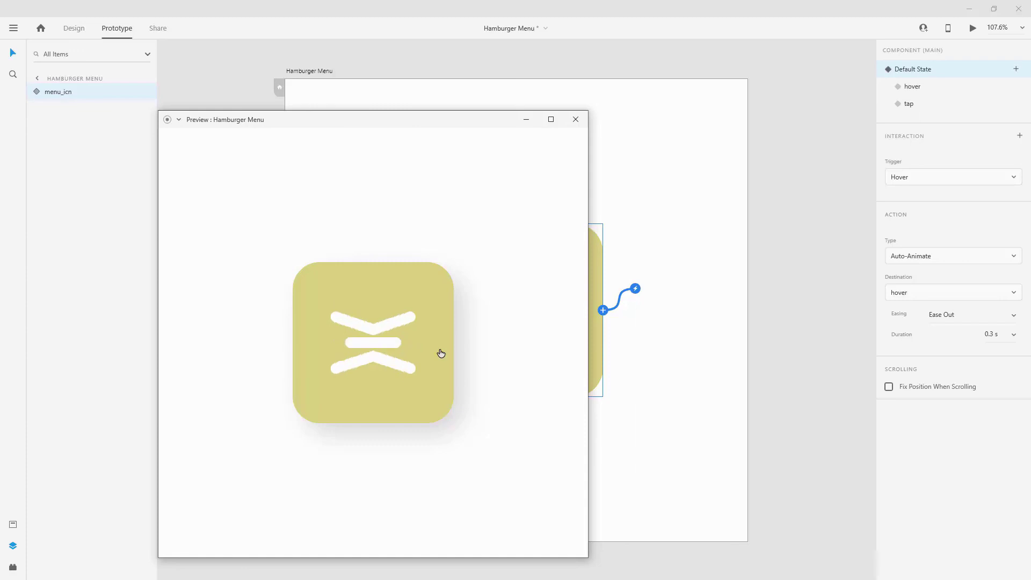